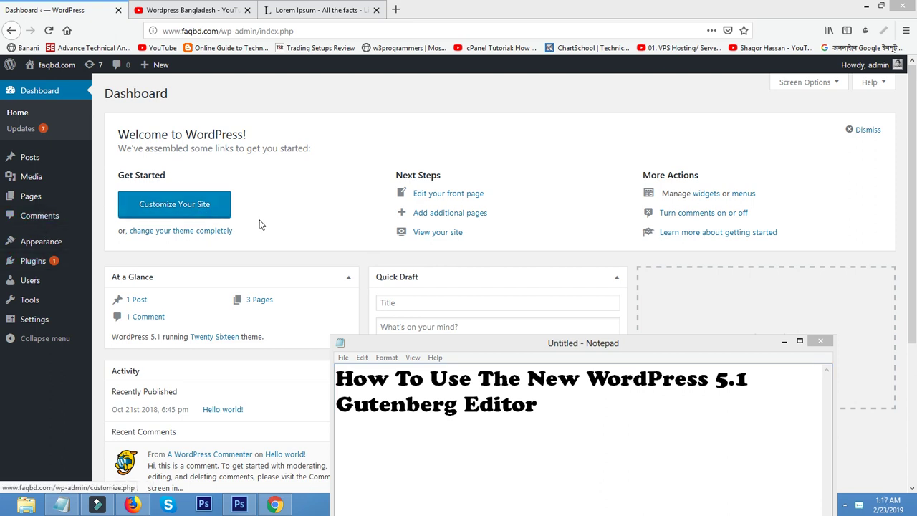
Create a new page and title it "welcome to Gutenberg Editor 2019"
left_click(26, 205)
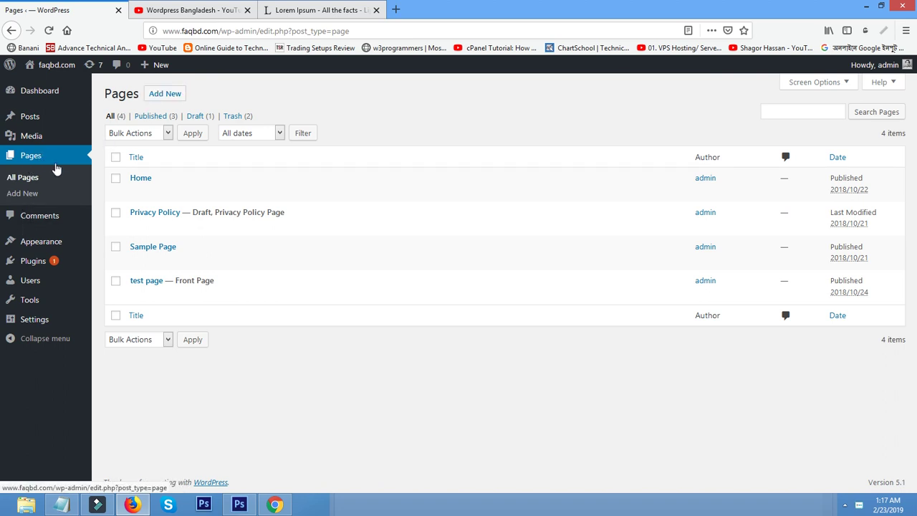
left_click(170, 101)
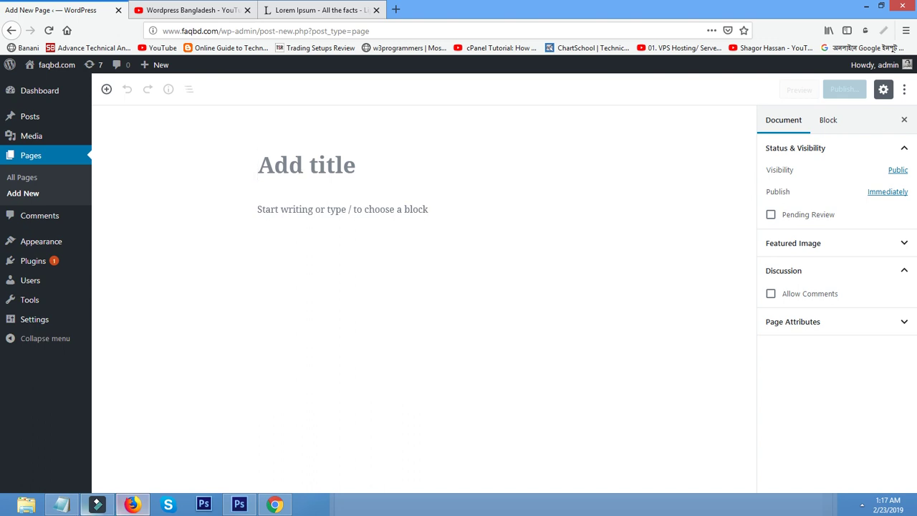
left_click(61, 505)
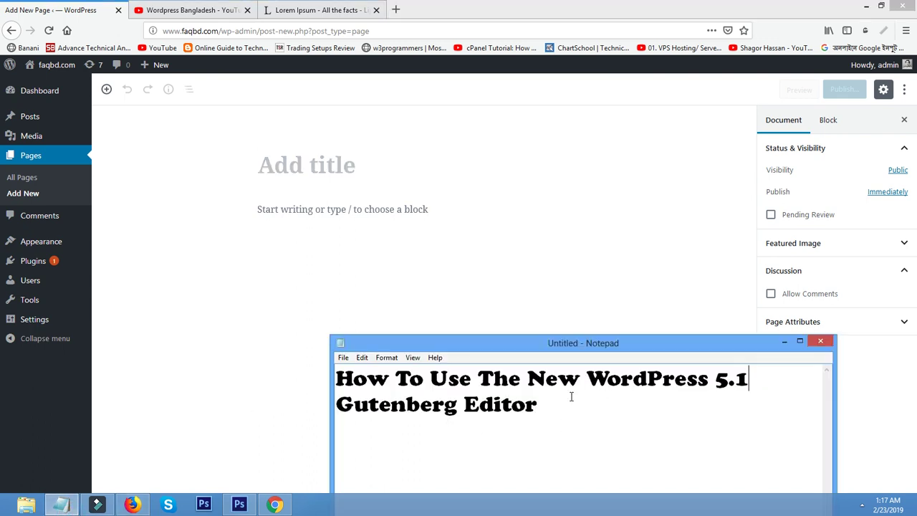
left_click_drag(547, 406, 338, 407)
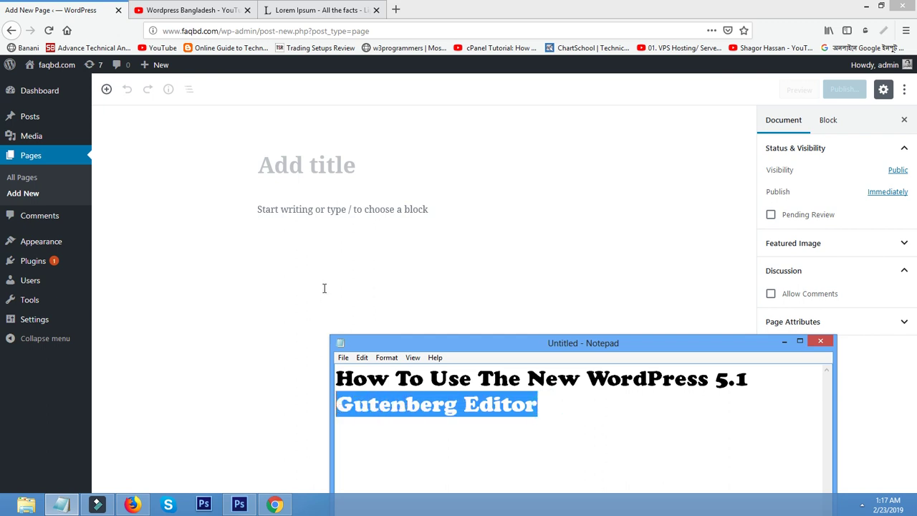
left_click(329, 164)
type("w")
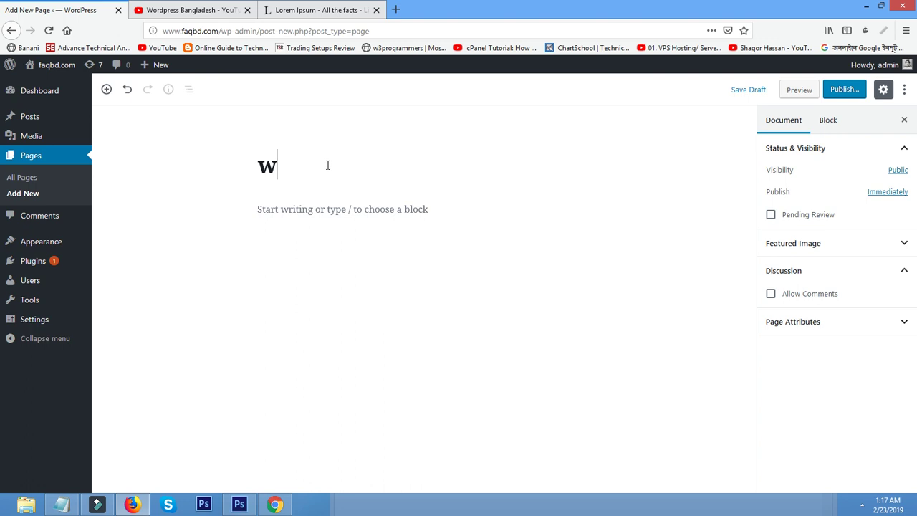
type("elcome to Gutenberg Editor")
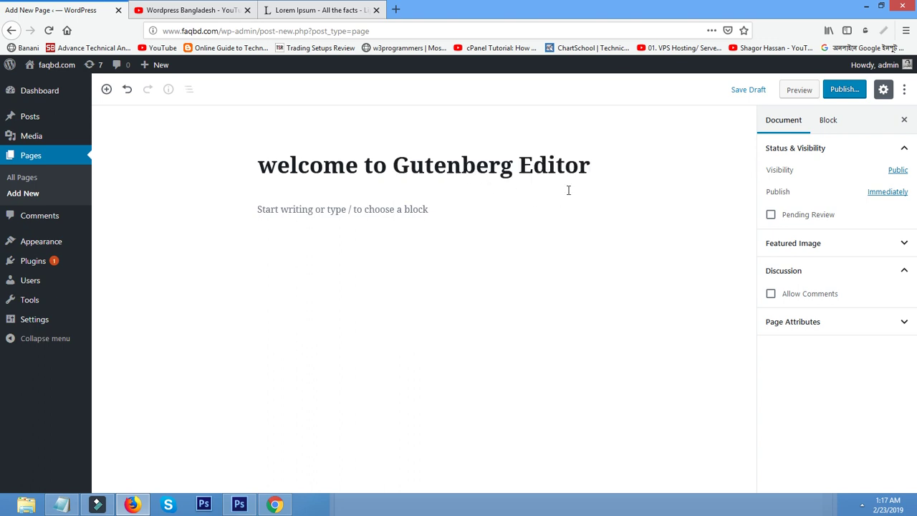
type(" 2019")
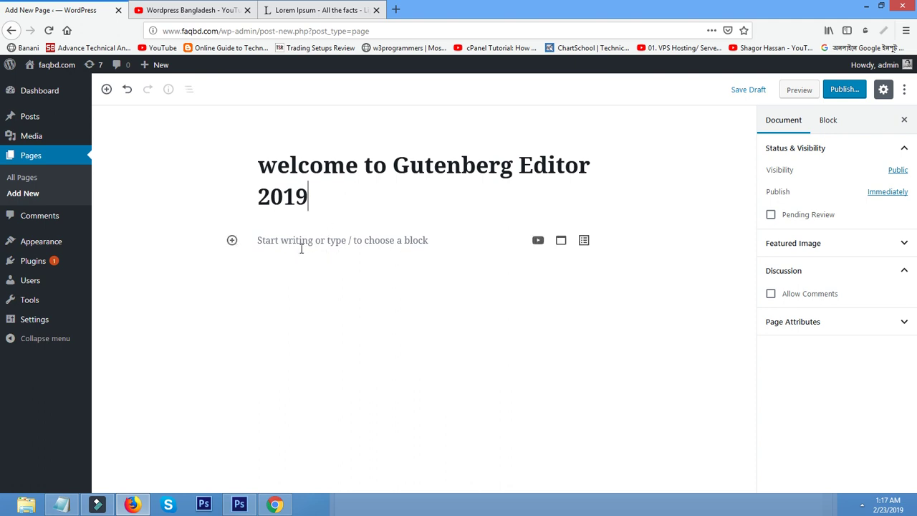
Insert a Heading block below the title with the text "Test Page in new editor"
left_click(352, 246)
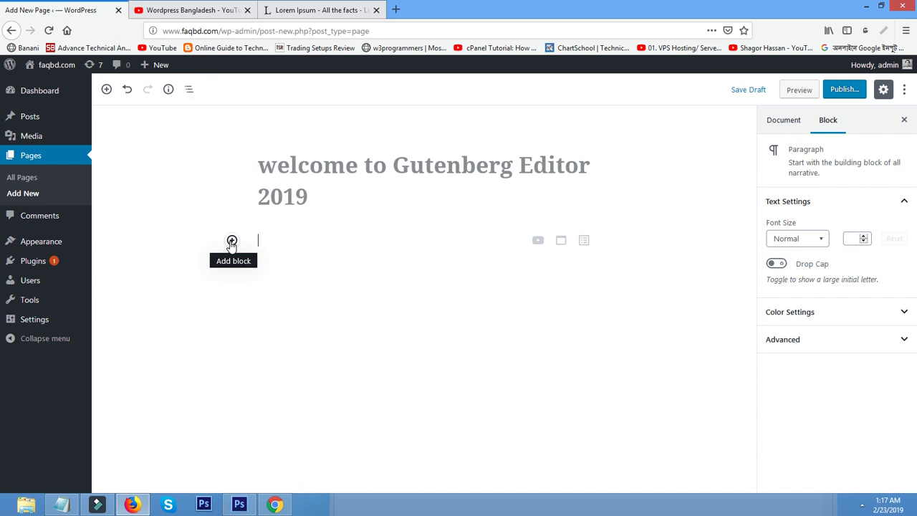
left_click(231, 242)
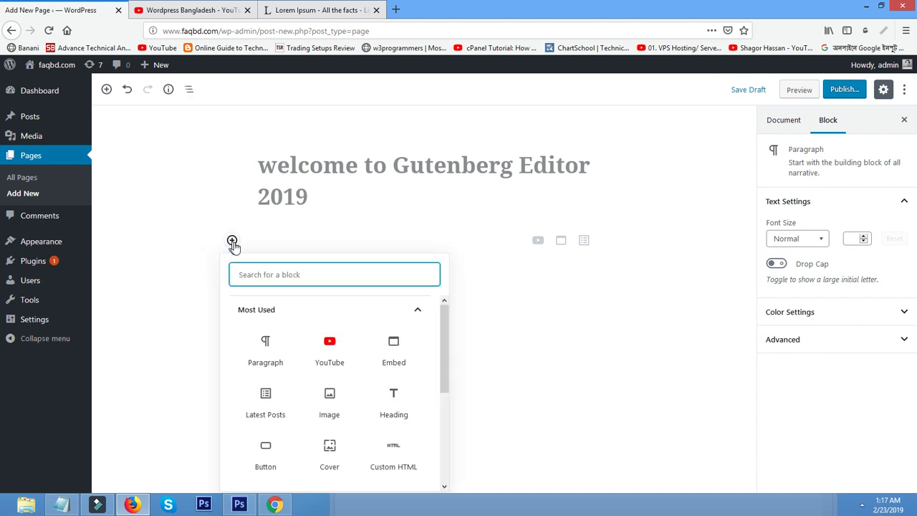
scroll(369, 376, "down", 2)
left_click(397, 350)
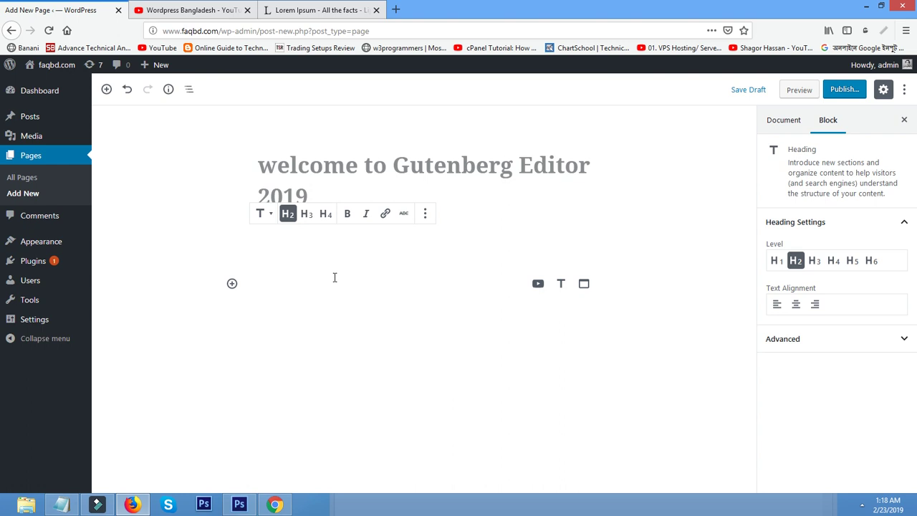
type("Test")
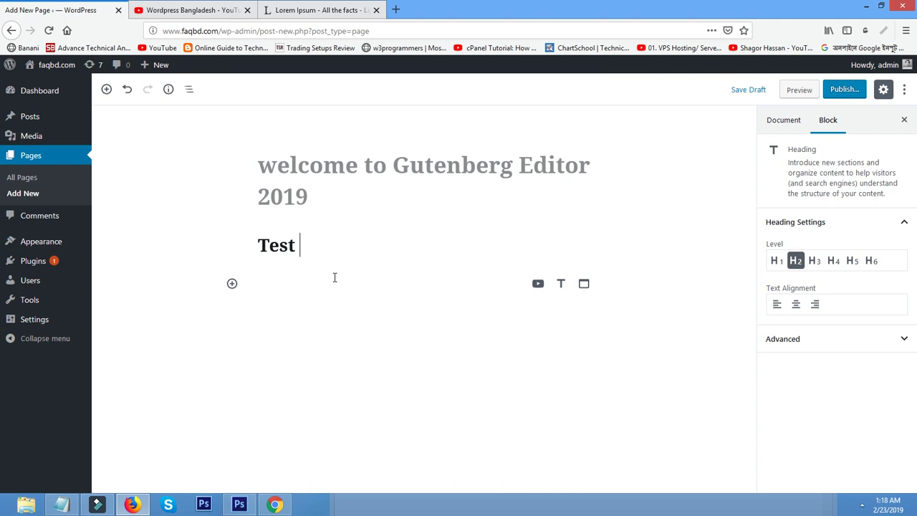
type(" Po")
key("BackSpace")
type("age in new")
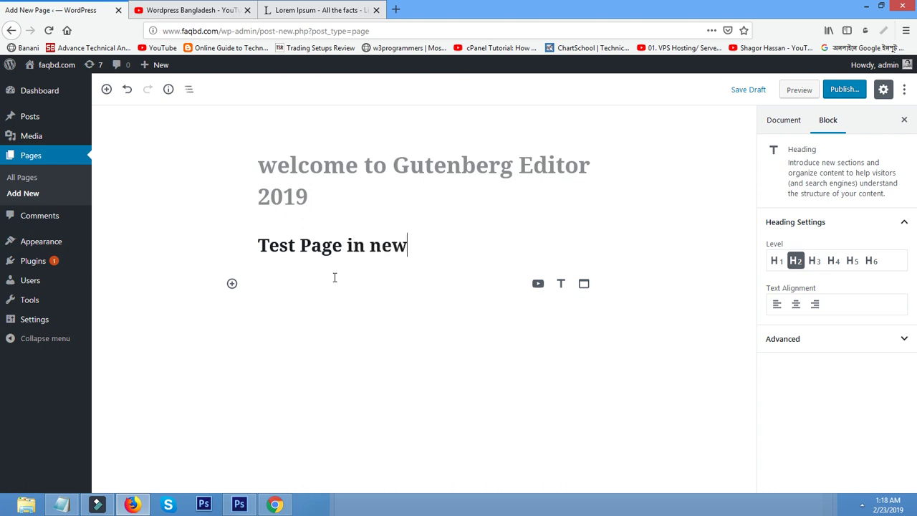
type(" editor")
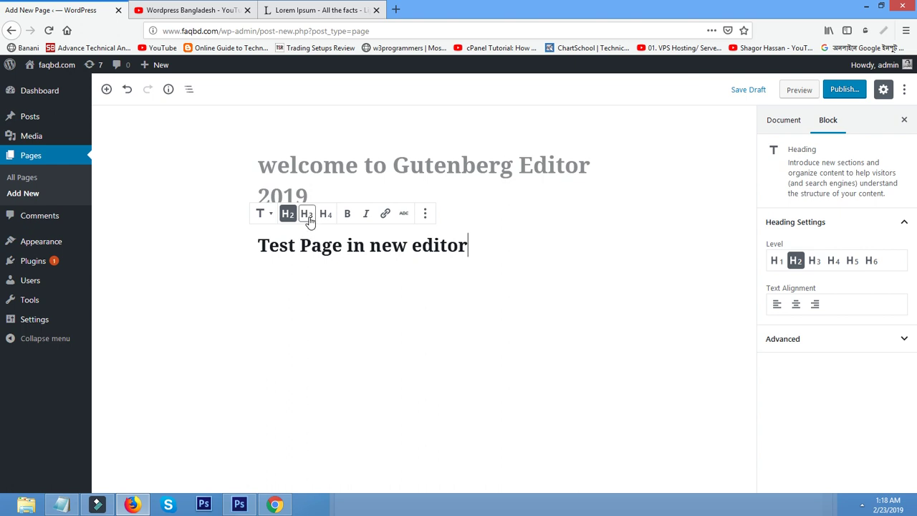
left_click(423, 242)
left_click(261, 245)
left_click(229, 242)
left_click(329, 245)
left_click(425, 214)
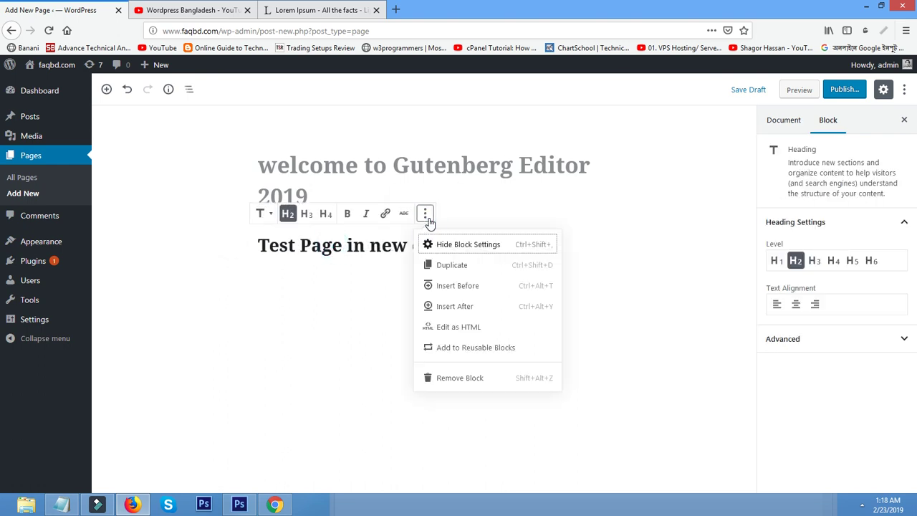
left_click(427, 220)
left_click(317, 245)
left_click(417, 254)
left_click(240, 250)
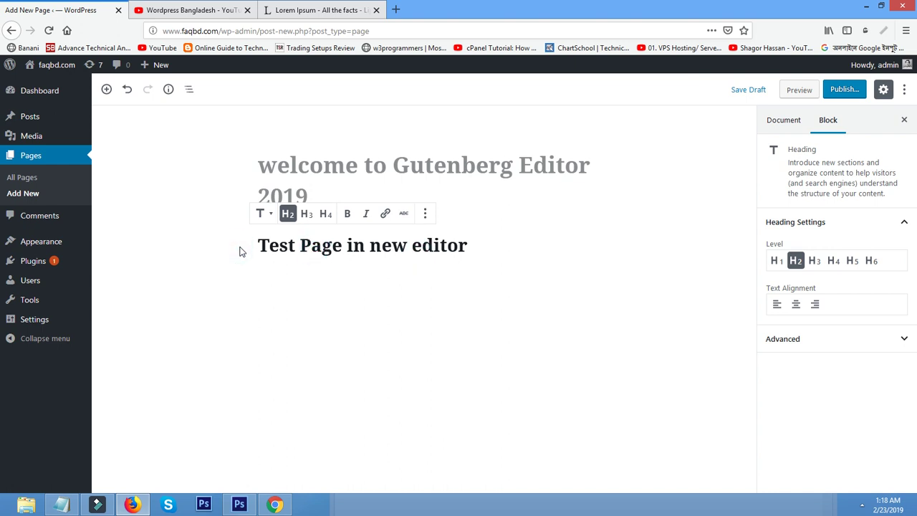
Add a Paragraph block below the heading, and copy the "Why do we use it?" passage from the open Lorem Ipsum website
left_click(106, 91)
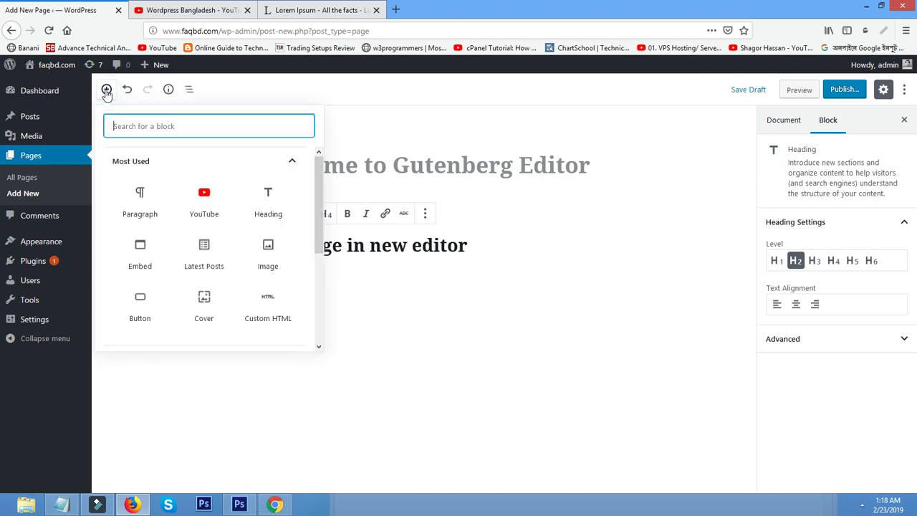
left_click(140, 198)
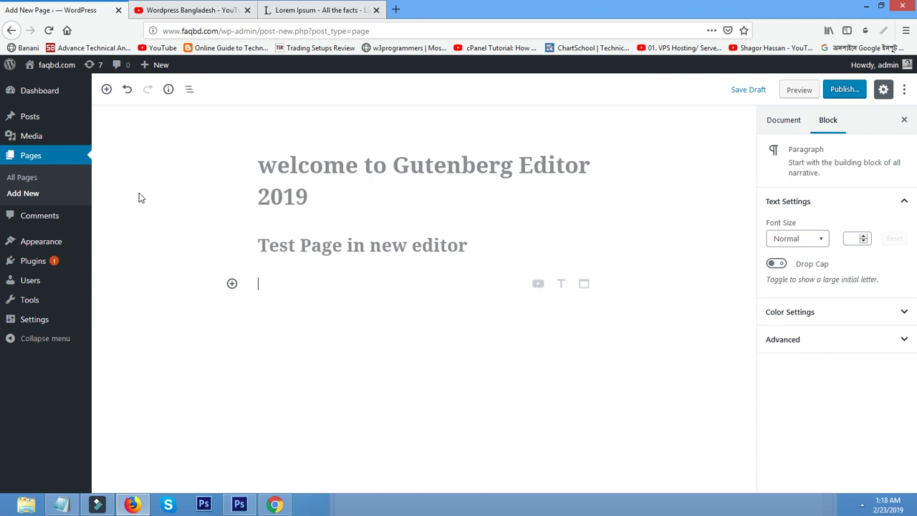
left_click(301, 10)
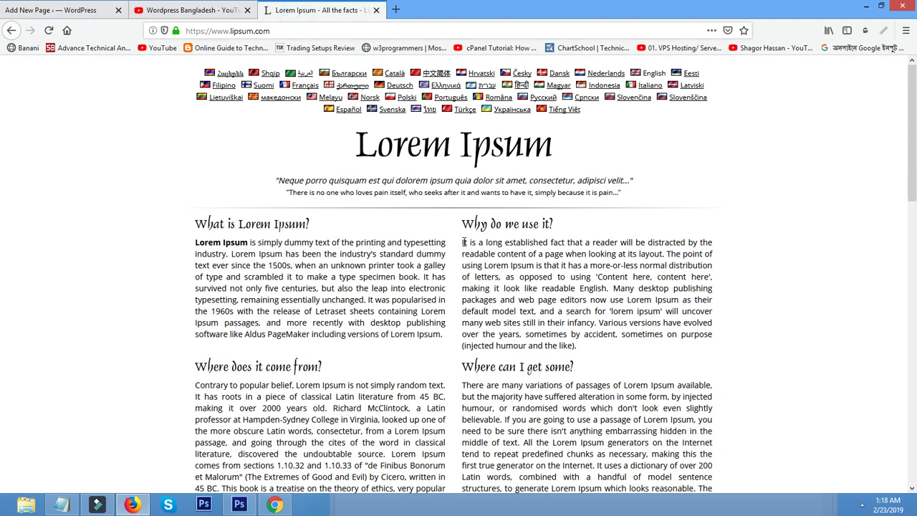
left_click_drag(578, 345, 531, 301)
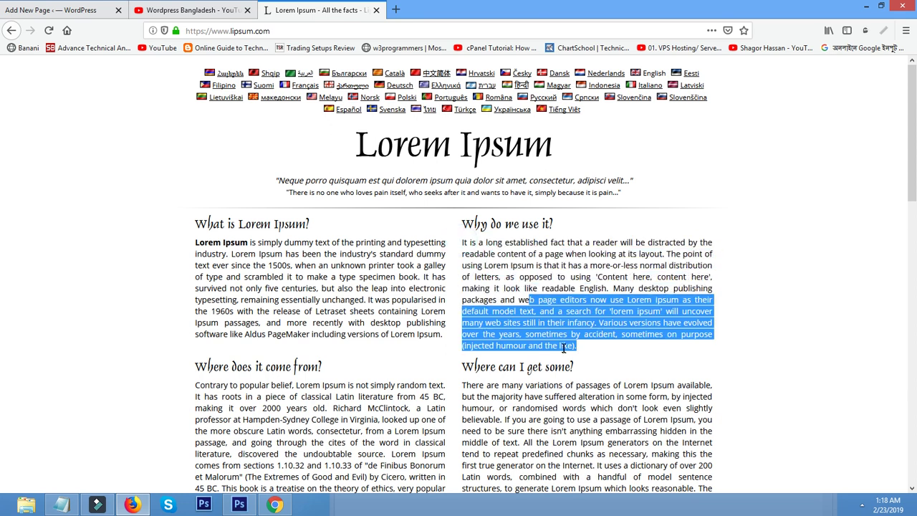
left_click_drag(577, 346, 464, 244)
right_click(483, 264)
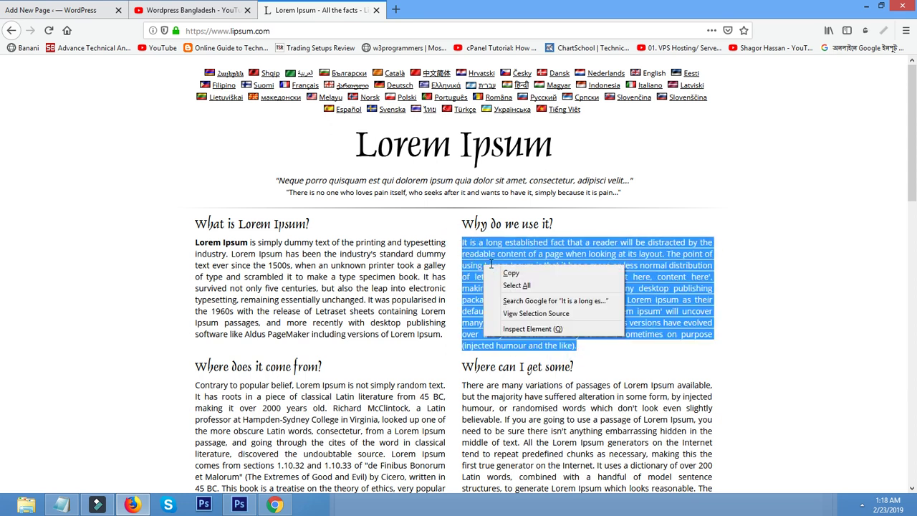
left_click(524, 274)
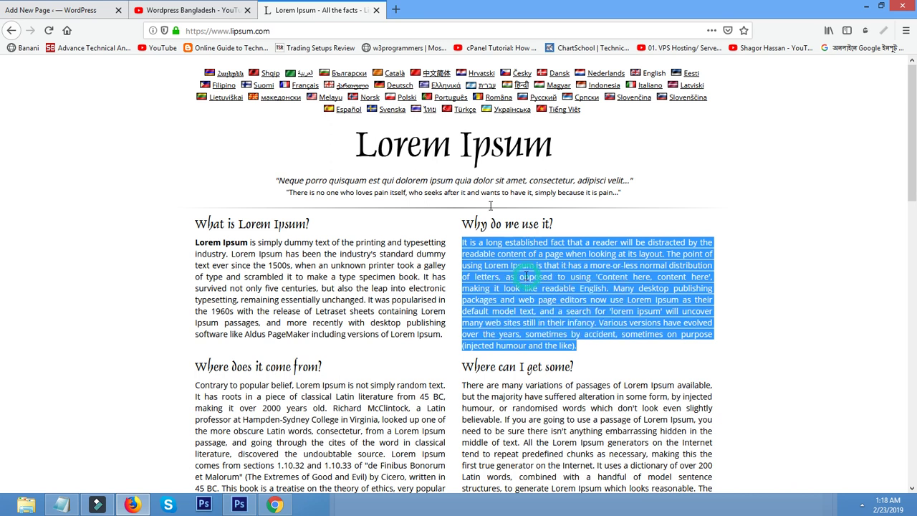
Return to the WordPress page, paste the copied passage into the empty paragraph block and center its text
left_click(80, 11)
left_click(287, 304)
left_click(285, 283)
right_click(285, 284)
left_click(315, 331)
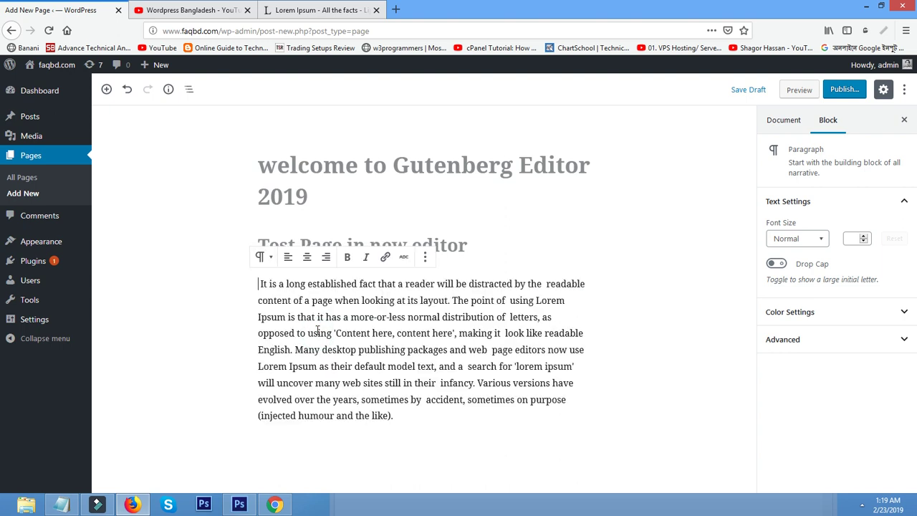
left_click(307, 260)
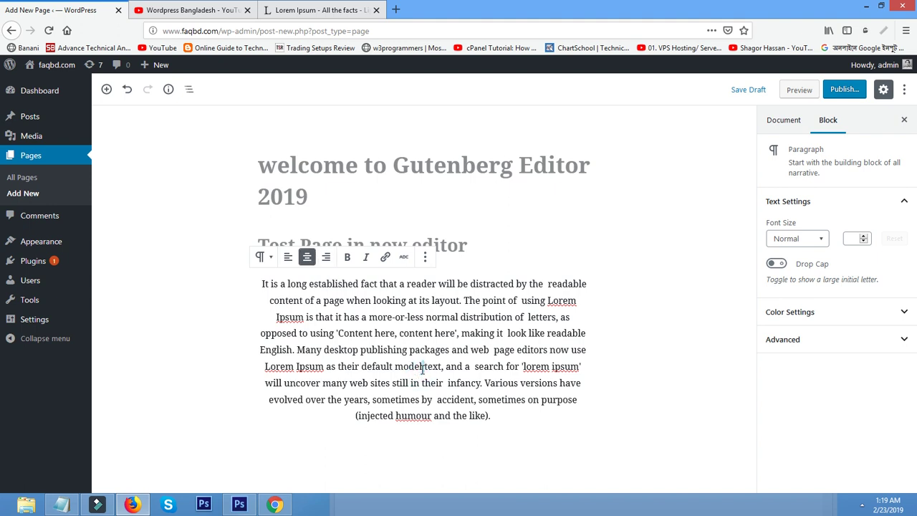
Insert a YouTube embed block below the paragraph
left_click(107, 90)
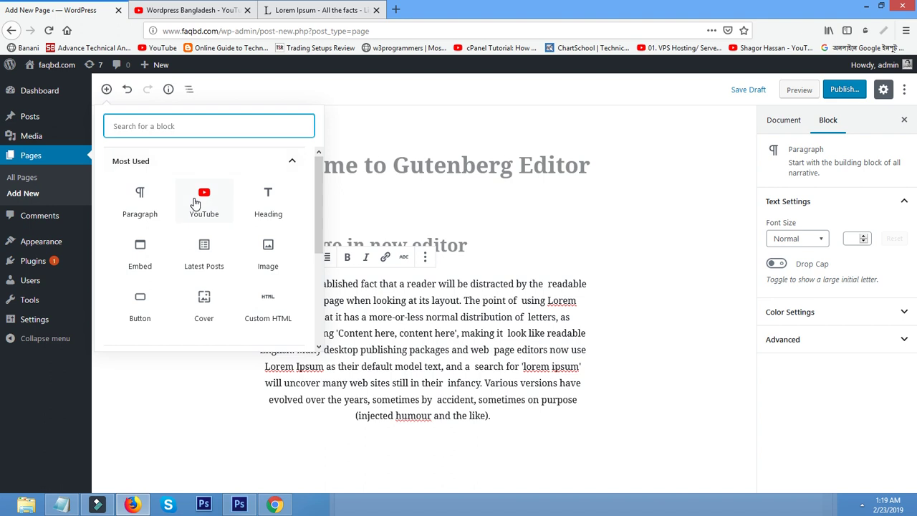
left_click(195, 202)
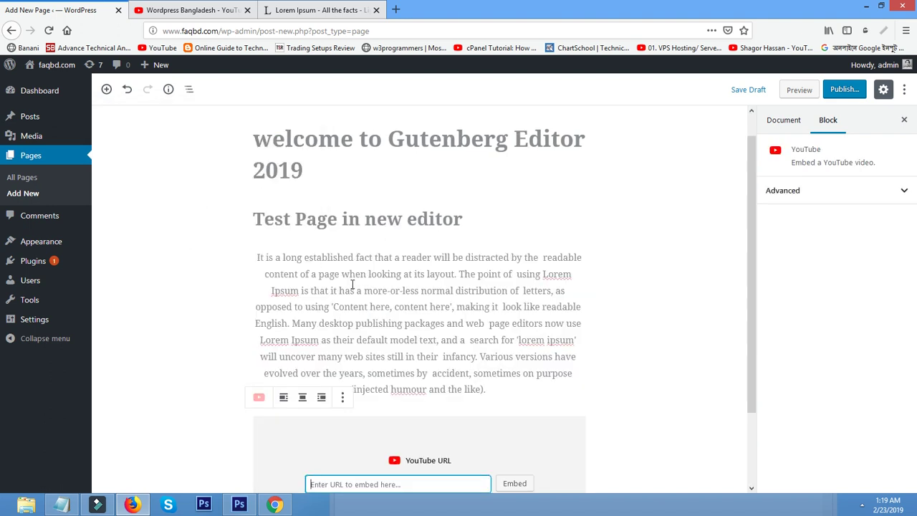
scroll(382, 324, "down", 3)
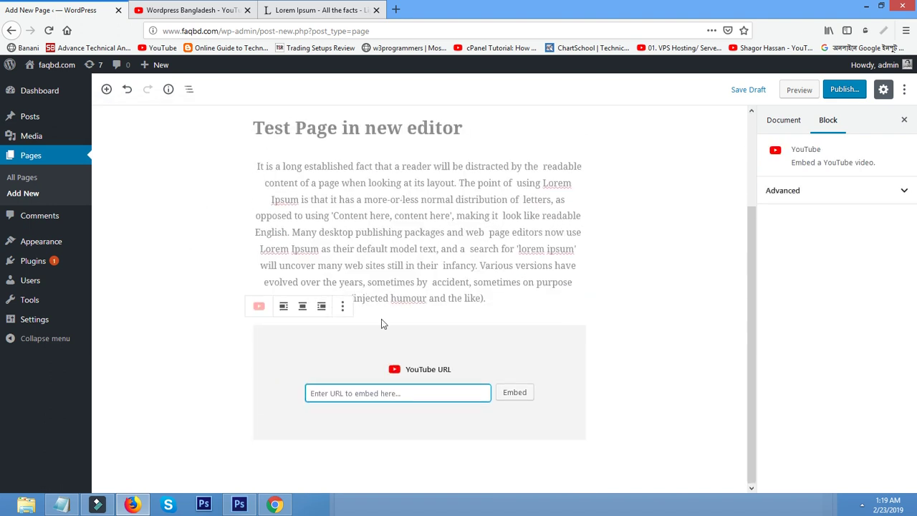
On the open YouTube channel page, copy the link of the "Visual Composer Frontend Backend Editor not working" video
left_click(212, 16)
scroll(430, 344, "down", 2)
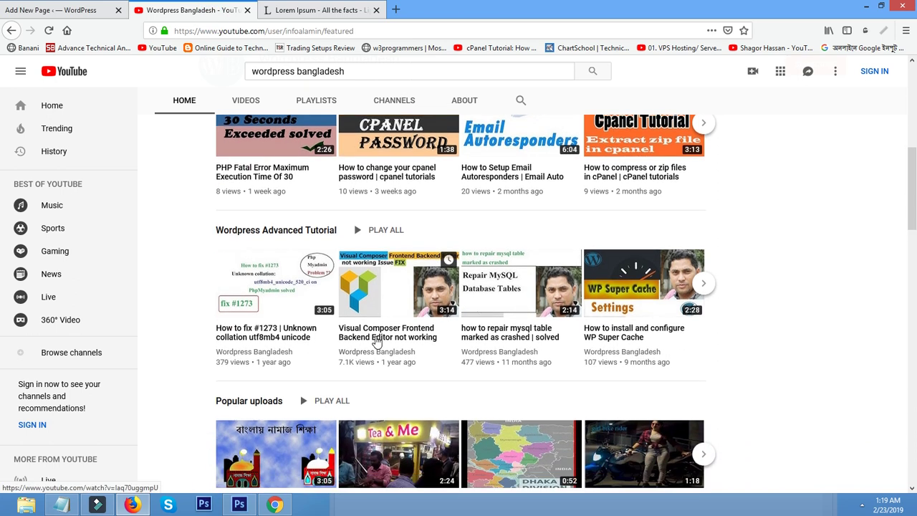
right_click(378, 342)
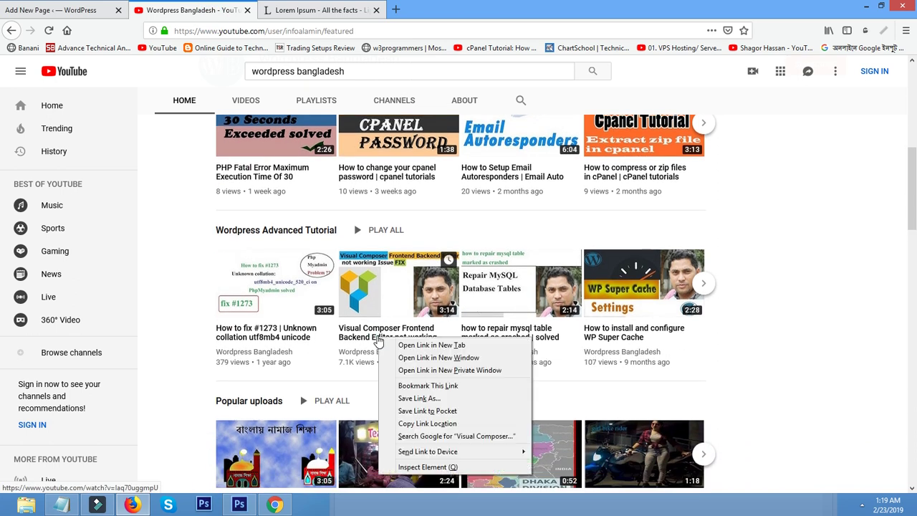
left_click(437, 424)
Return to the WordPress page and embed the video by pasting the copied link into the YouTube block
left_click(63, 9)
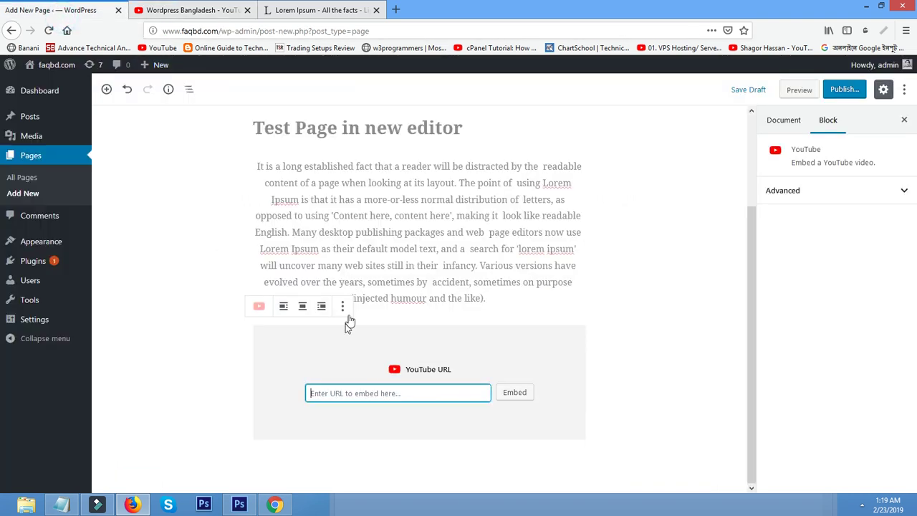
left_click(344, 393)
right_click(345, 393)
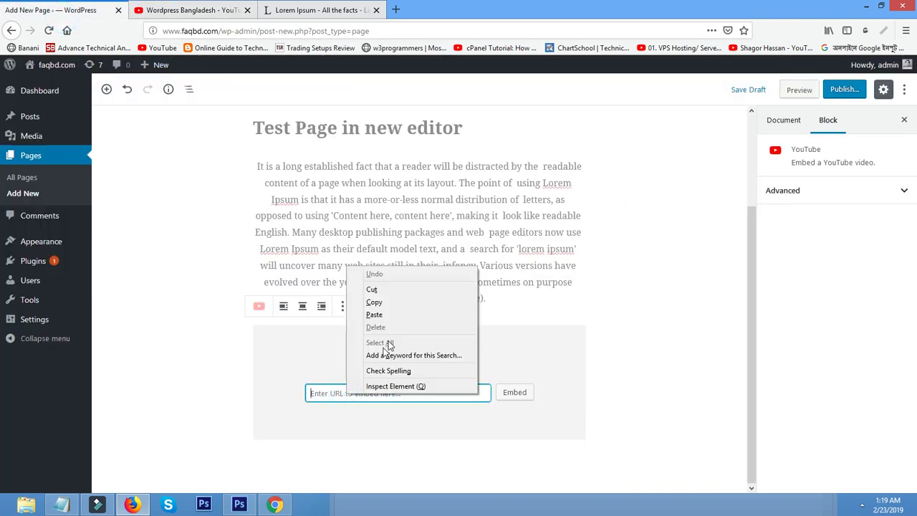
left_click(390, 313)
left_click(514, 393)
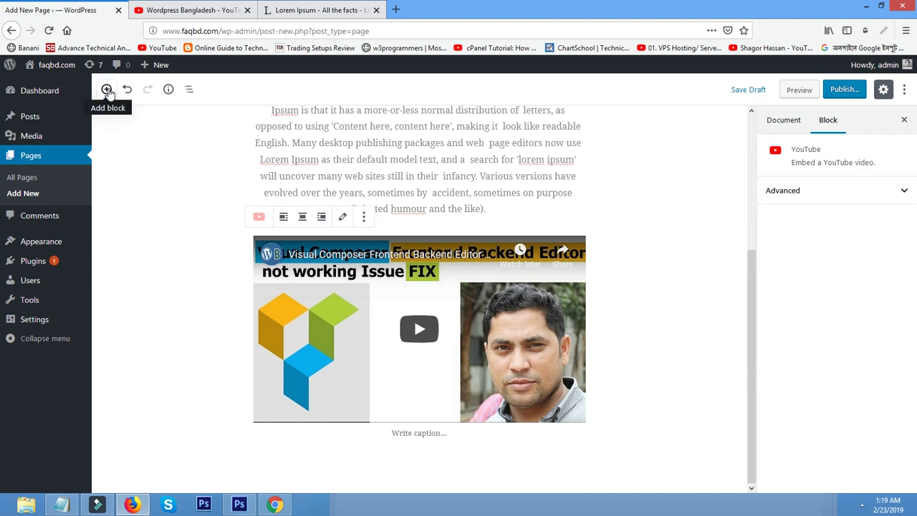
Insert a Button block from the layout elements below the embedded video
left_click(107, 90)
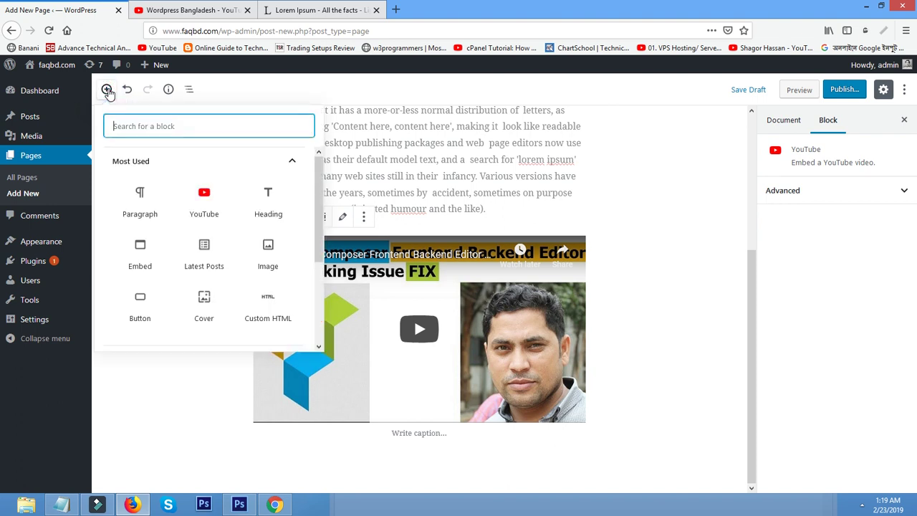
scroll(233, 248, "down", 5)
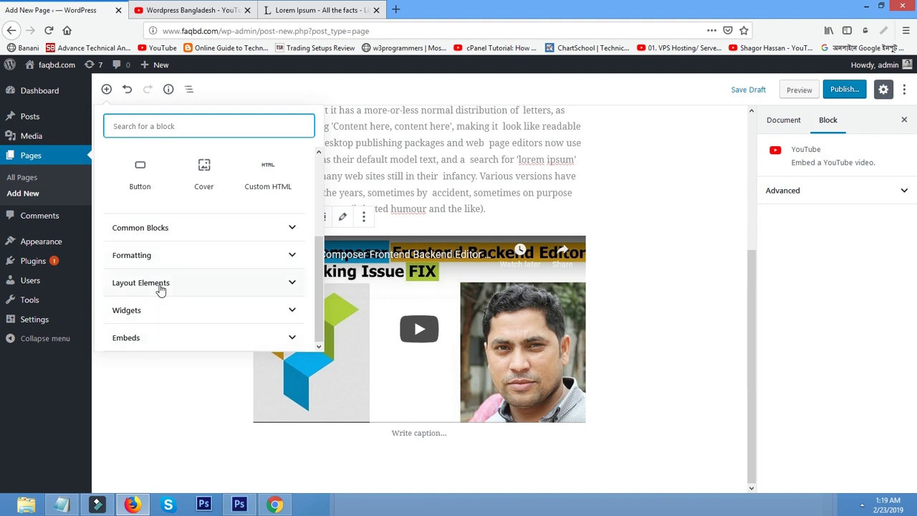
left_click(160, 290)
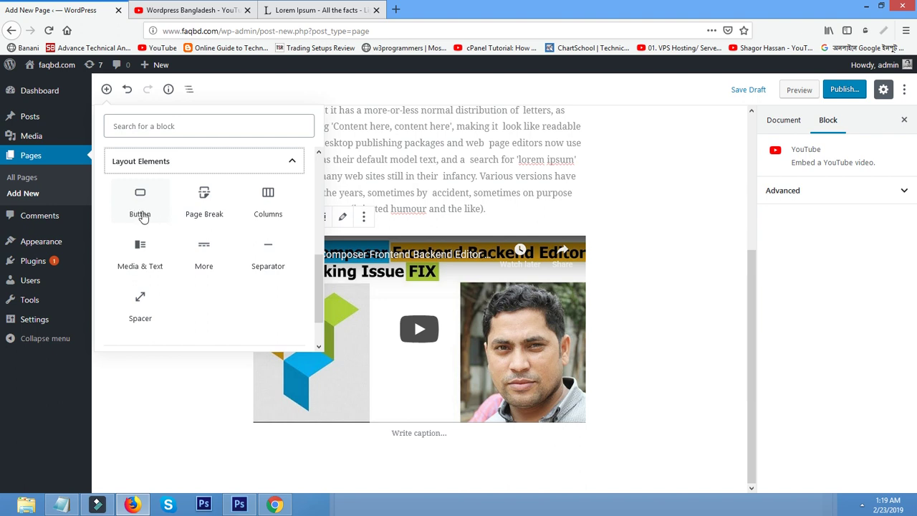
left_click(140, 208)
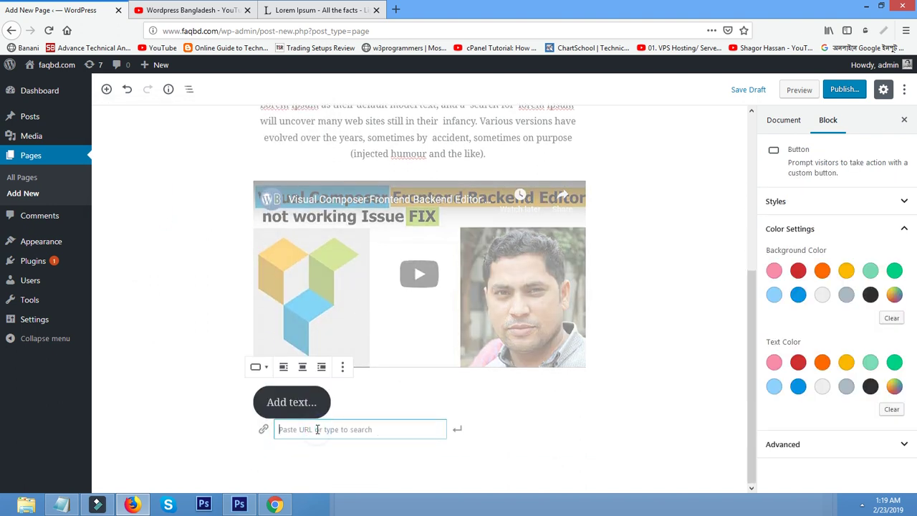
Set the button's link to "#" and label the button "contact us"
type("#")
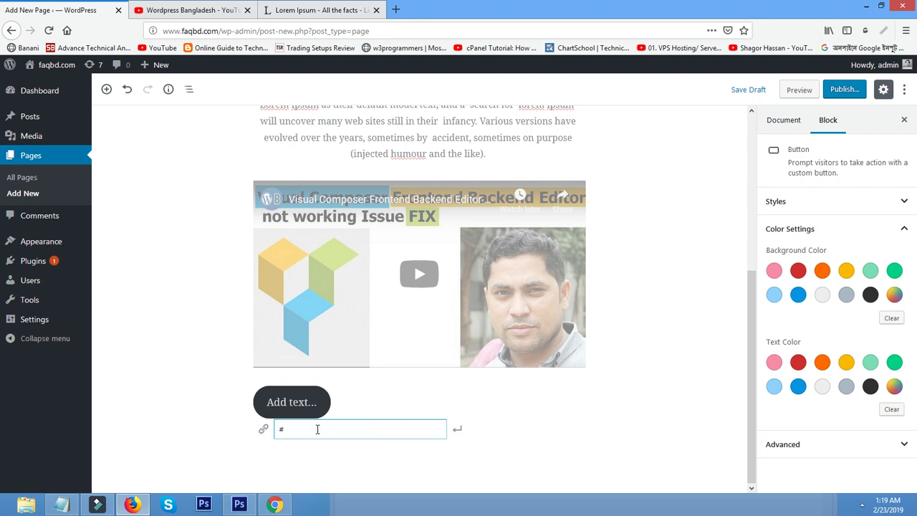
left_click(314, 412)
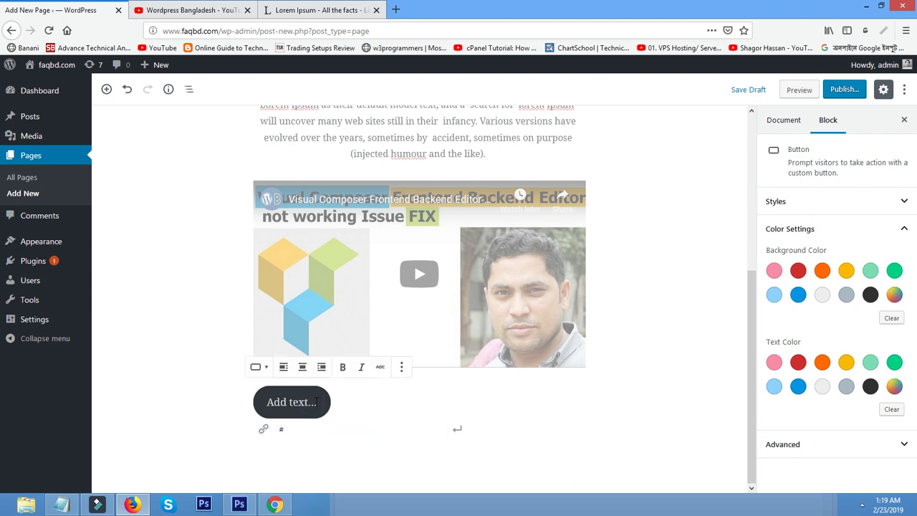
left_click(319, 402)
type("conta")
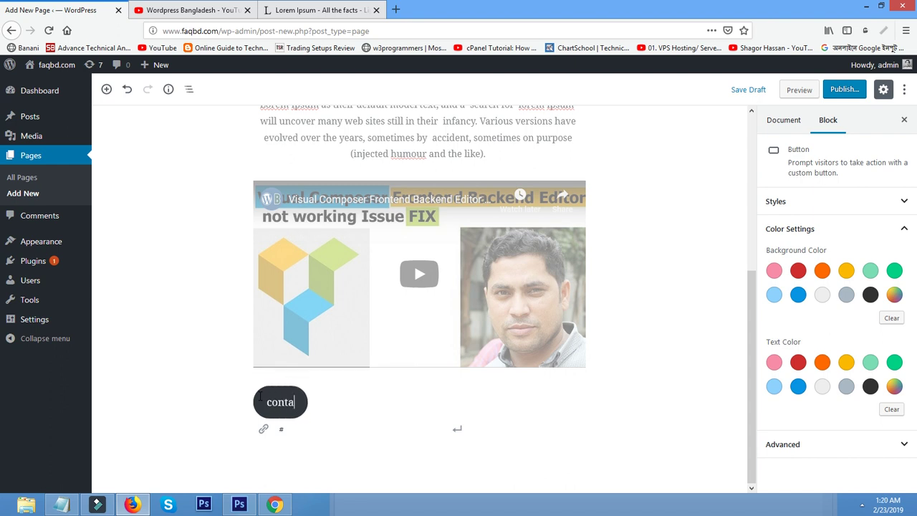
type("ct us")
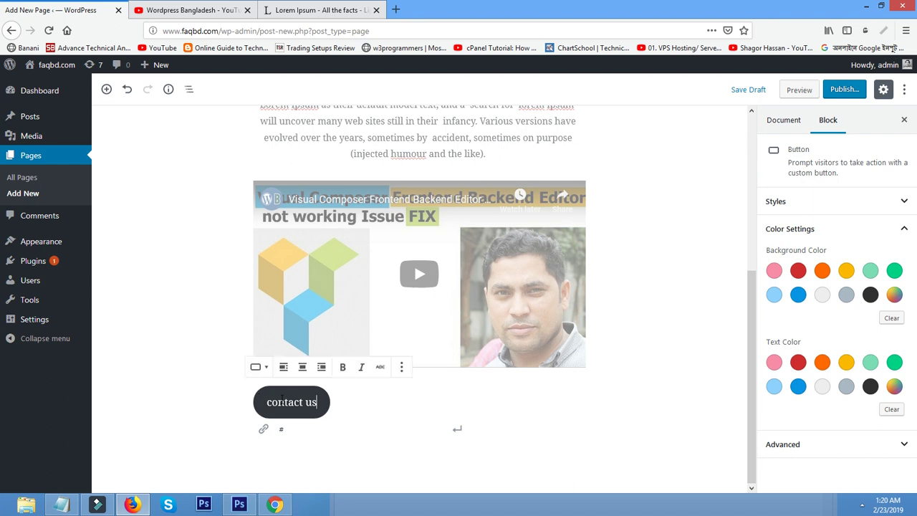
Center-align the "contact us" button below the embedded video
left_click(302, 369)
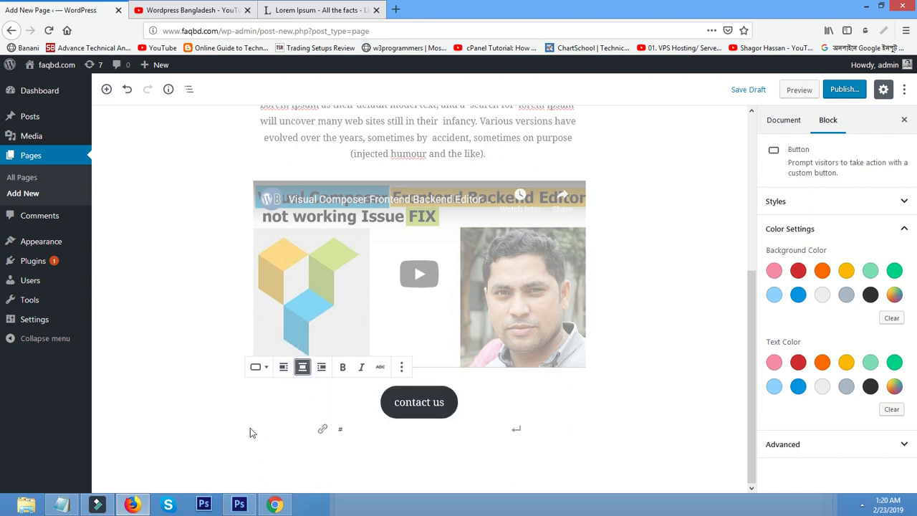
left_click(222, 424)
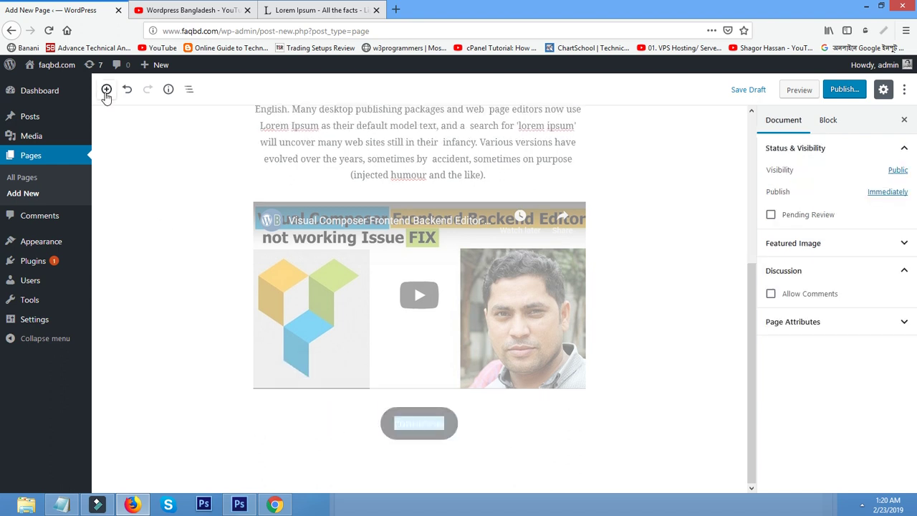
Insert an Image block from the most used blocks below the "contact us" button
left_click(106, 90)
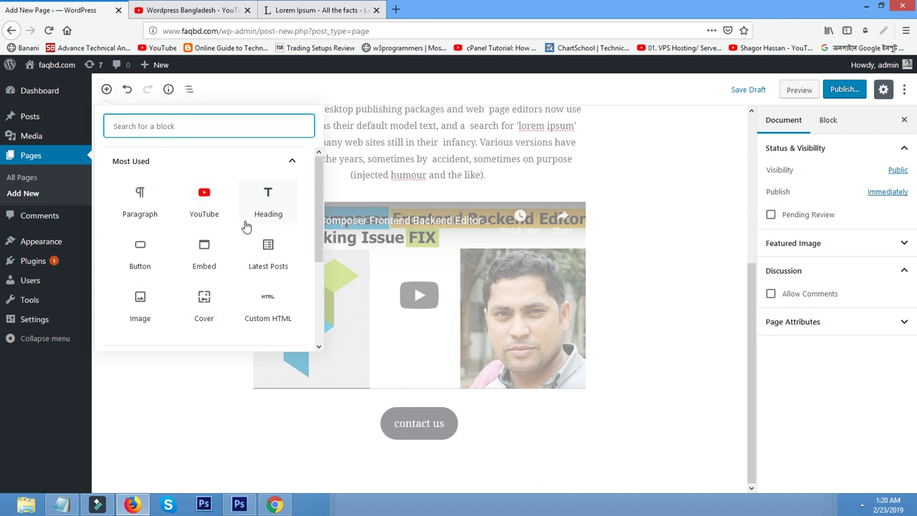
scroll(244, 229, "down", 2)
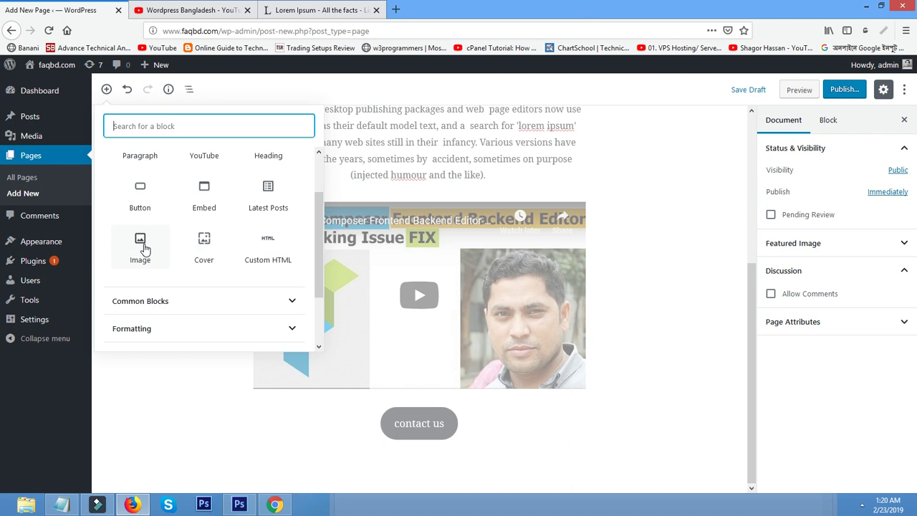
left_click(140, 246)
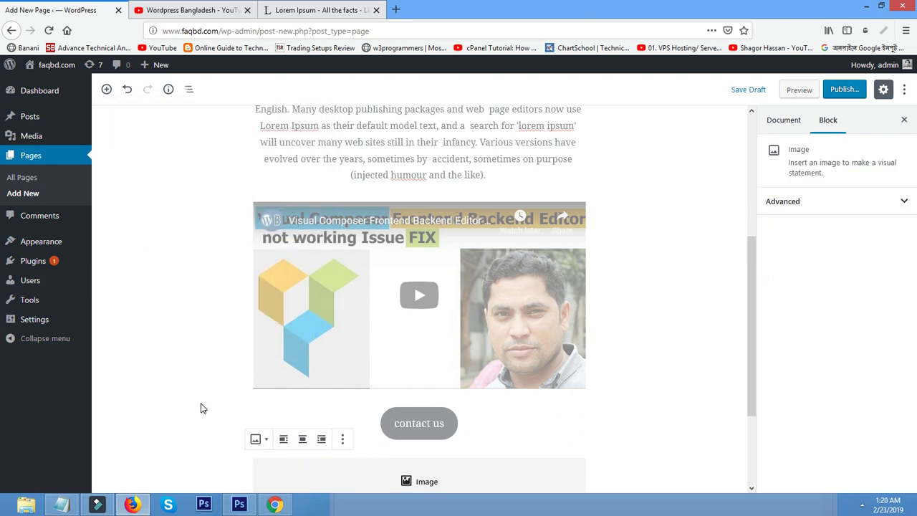
scroll(201, 408, "down", 3)
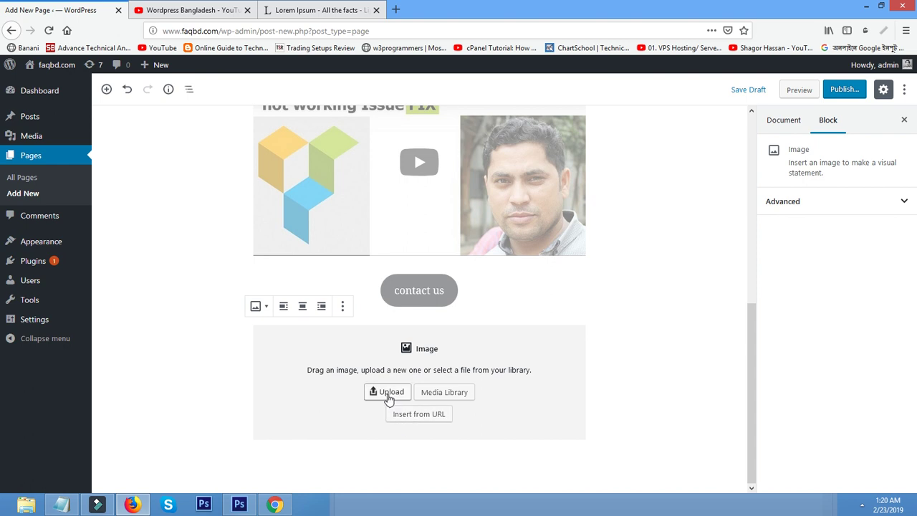
Fill the image block with white-flower.jpg from the media library
left_click(445, 396)
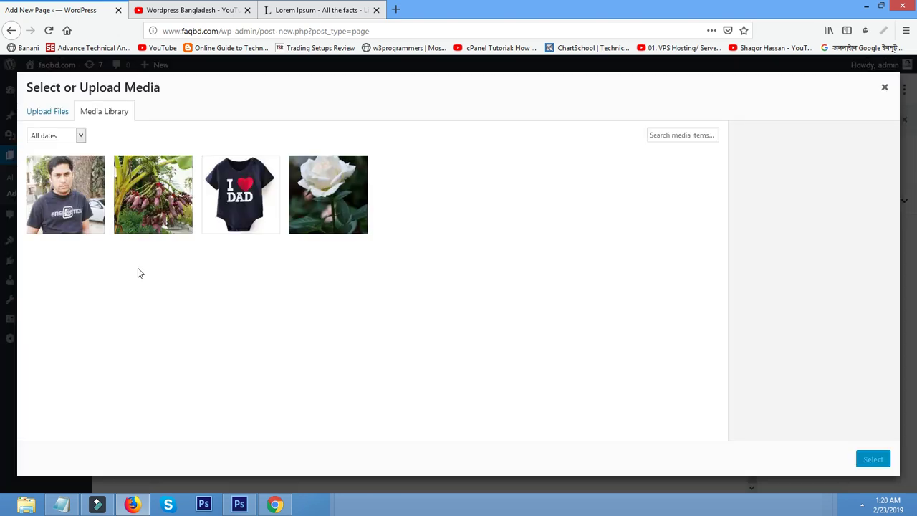
left_click(165, 211)
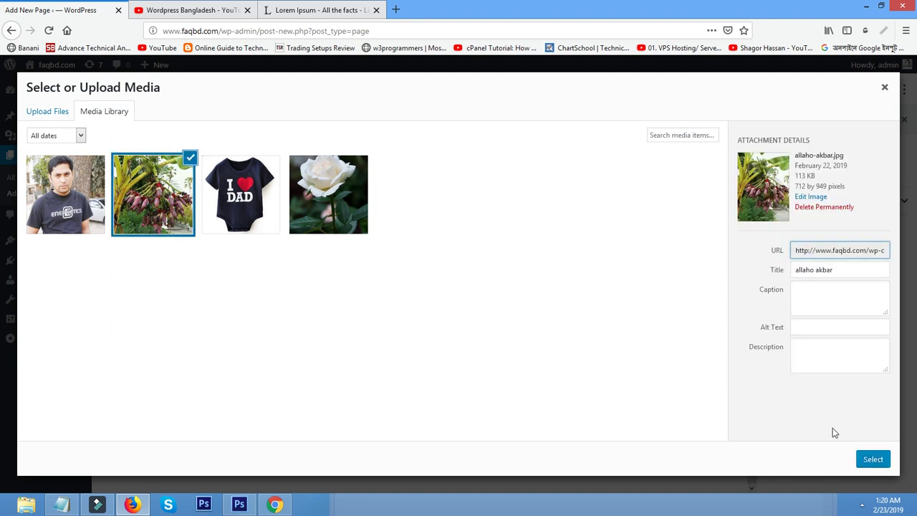
left_click(352, 214)
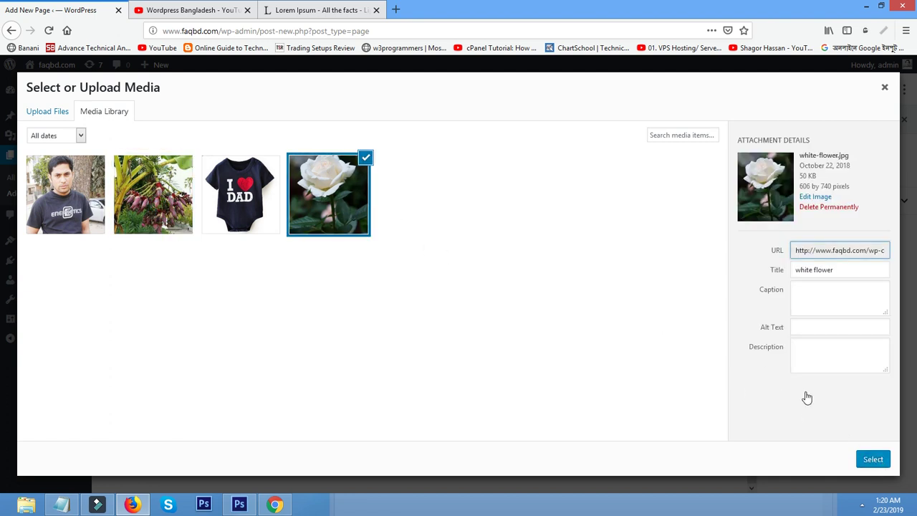
left_click(871, 461)
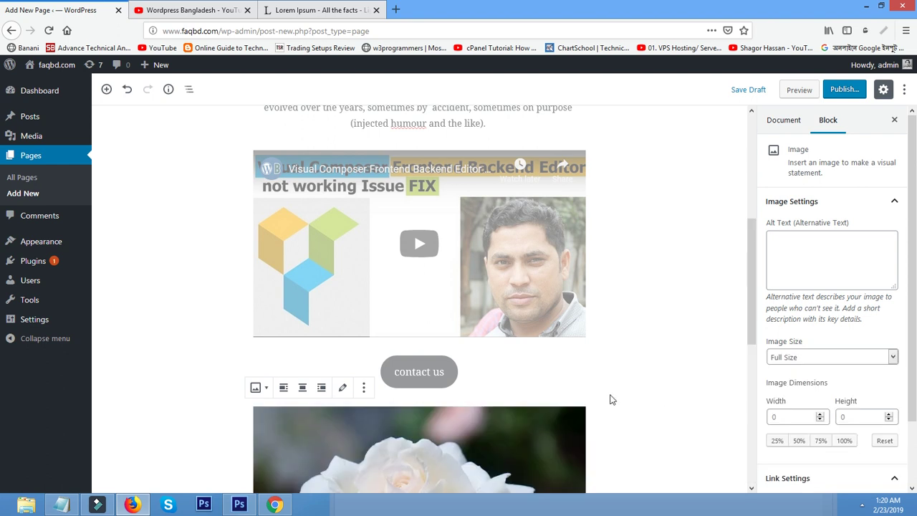
Center-align the white flower image below the button
scroll(607, 399, "down", 2)
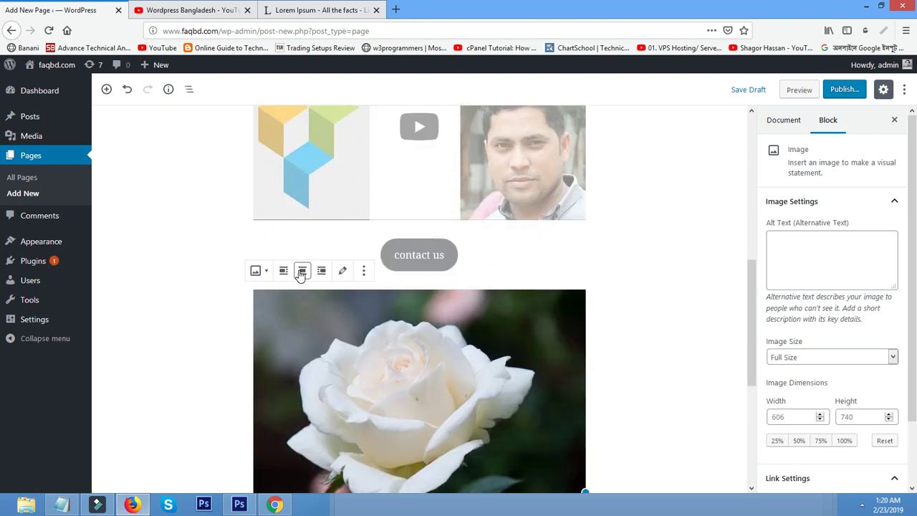
left_click(301, 276)
scroll(593, 411, "down", 4)
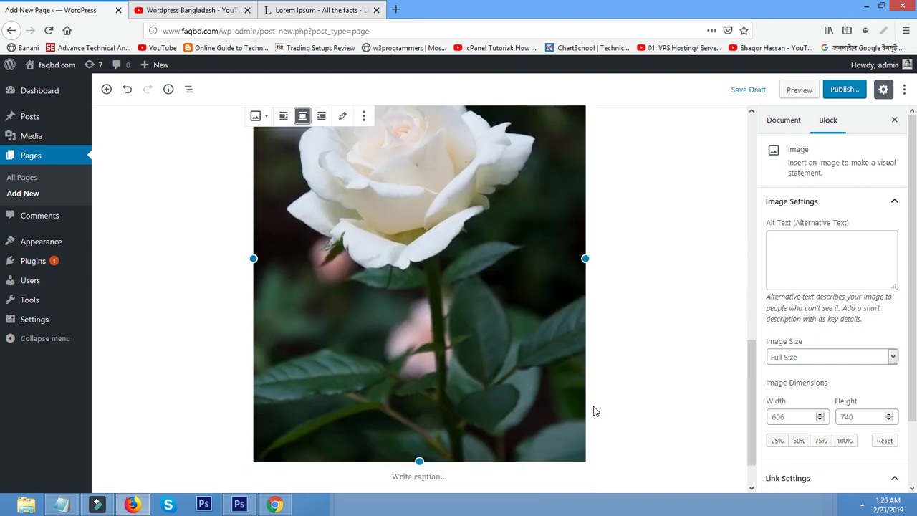
scroll(594, 411, "down", 2)
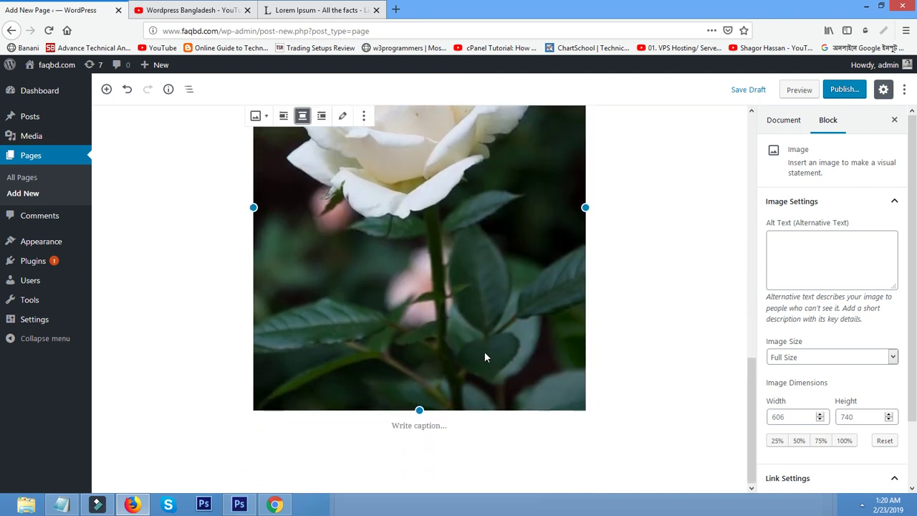
Open the list of available blocks and look through the Common Blocks and Formatting categories
left_click(106, 89)
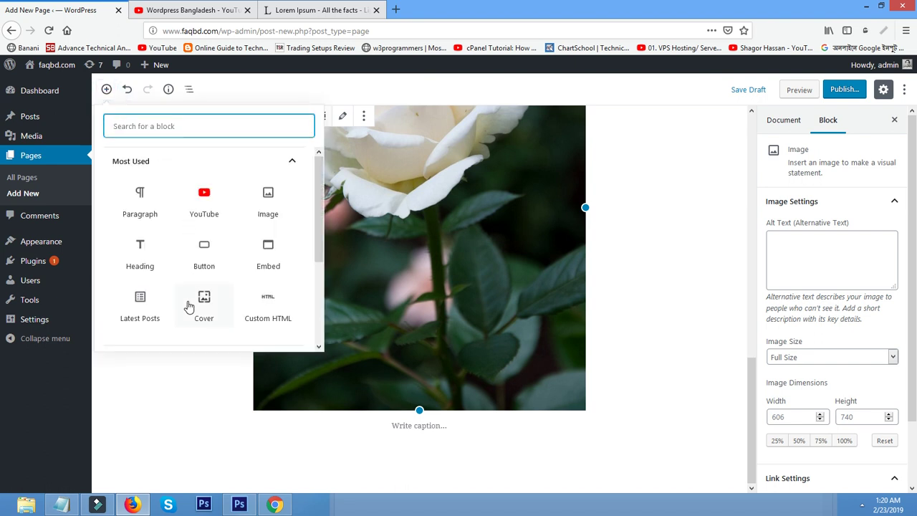
scroll(189, 307, "down", 3)
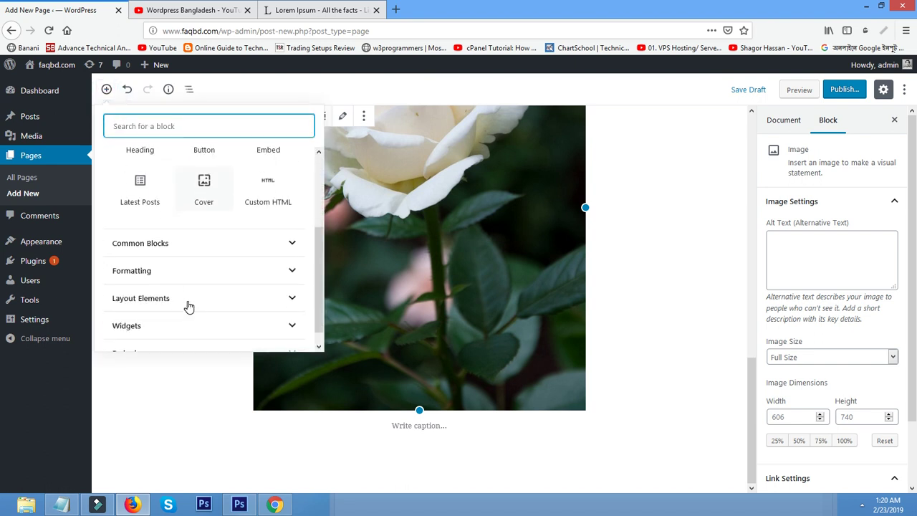
left_click(194, 235)
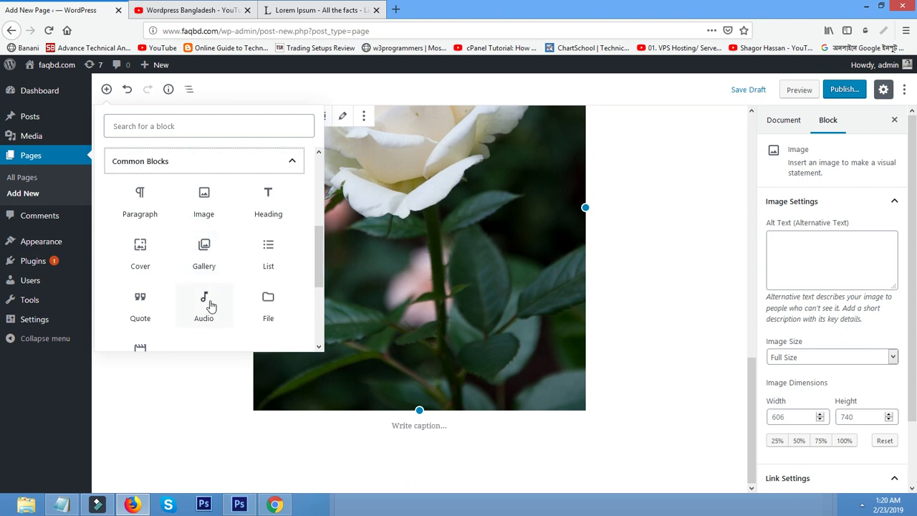
scroll(271, 290, "down", 1)
scroll(270, 290, "down", 1)
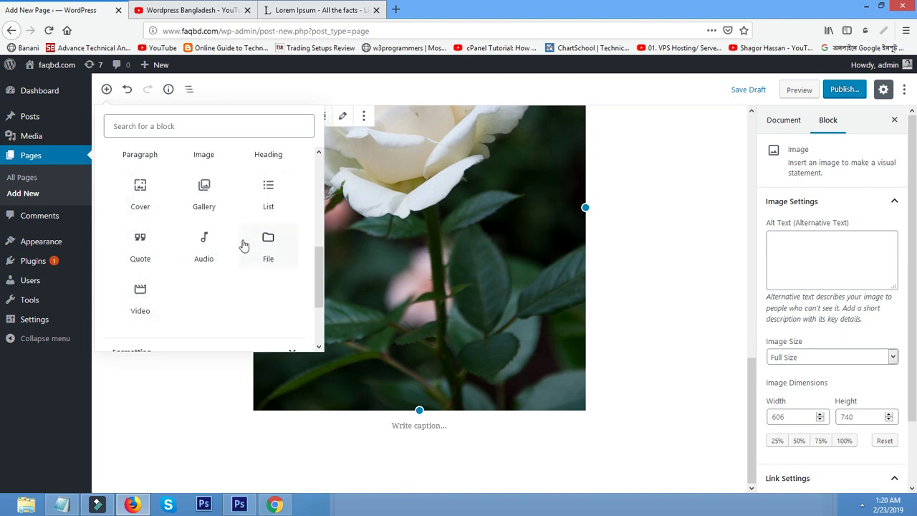
scroll(243, 245, "down", 3)
left_click(192, 261)
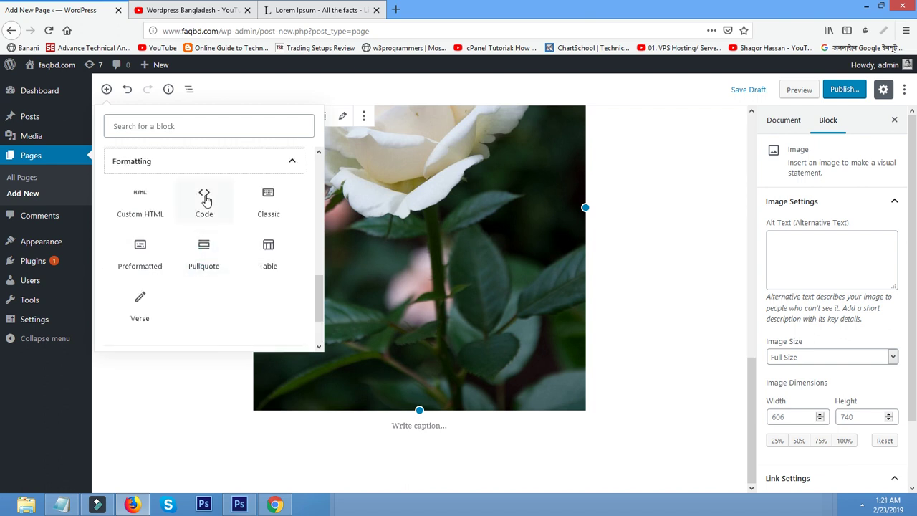
left_click(119, 166)
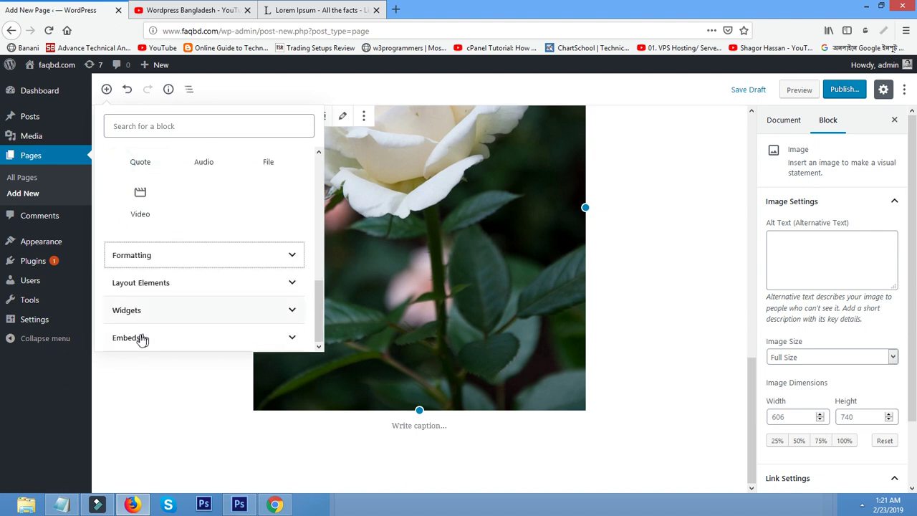
Expand the Embeds category and examine its embed blocks along with the most used and common blocks
left_click(140, 338)
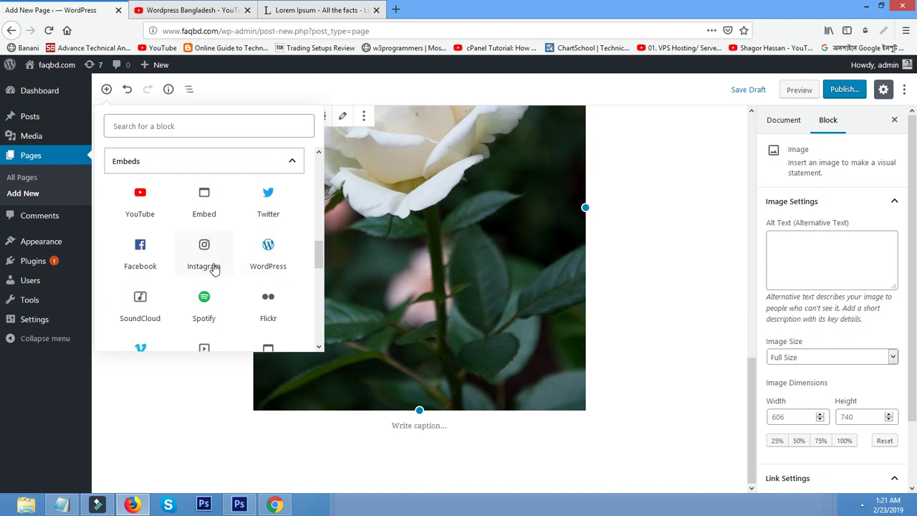
scroll(229, 286, "down", 3)
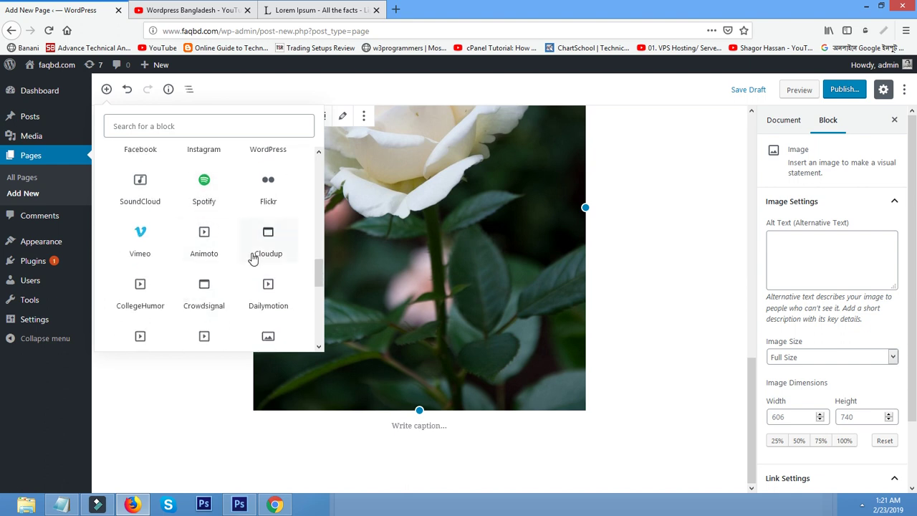
scroll(253, 258, "down", 5)
scroll(116, 160, "up", 8)
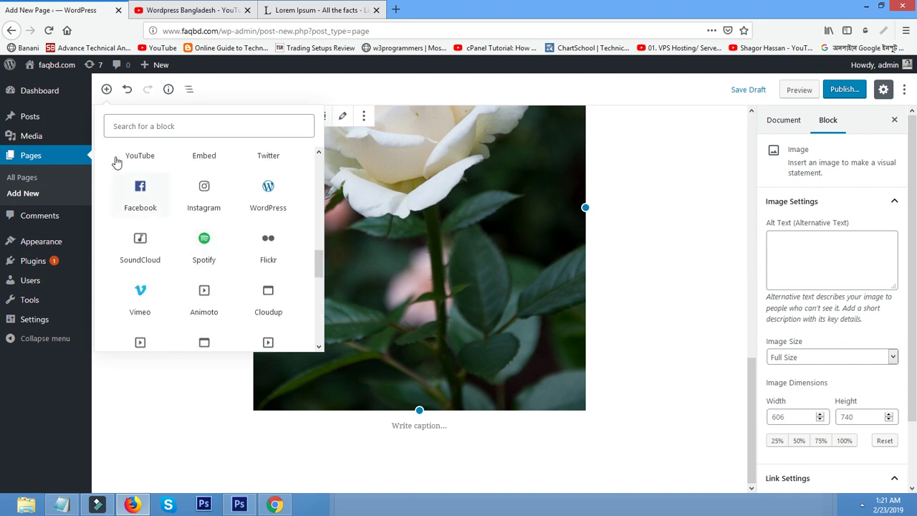
scroll(150, 208, "up", 4)
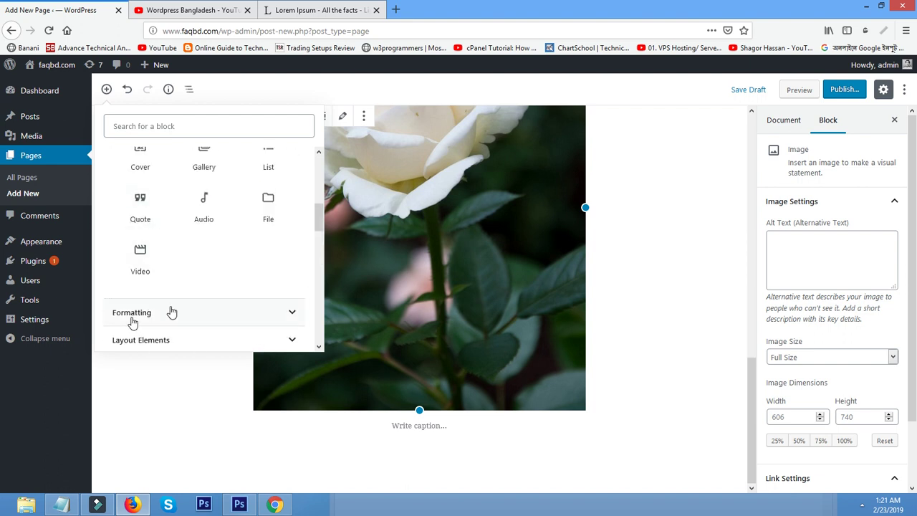
scroll(213, 301, "up", 6)
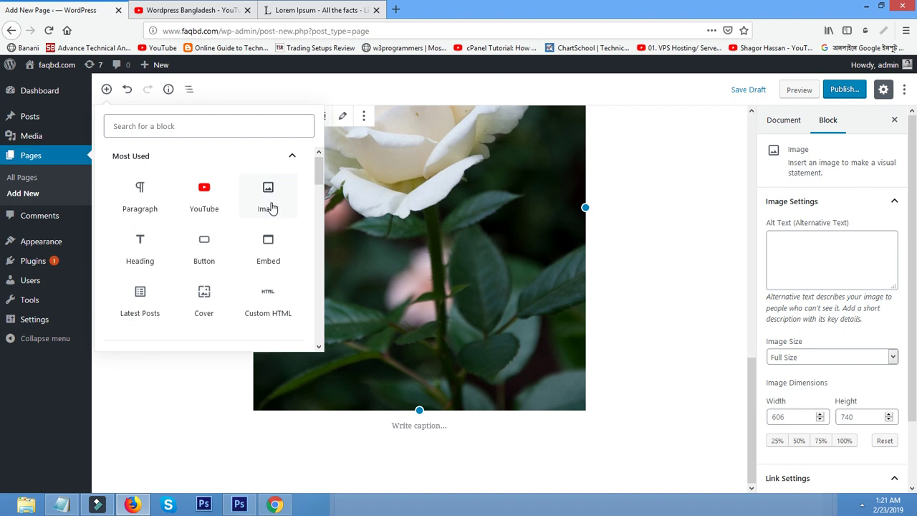
scroll(271, 214, "down", 2)
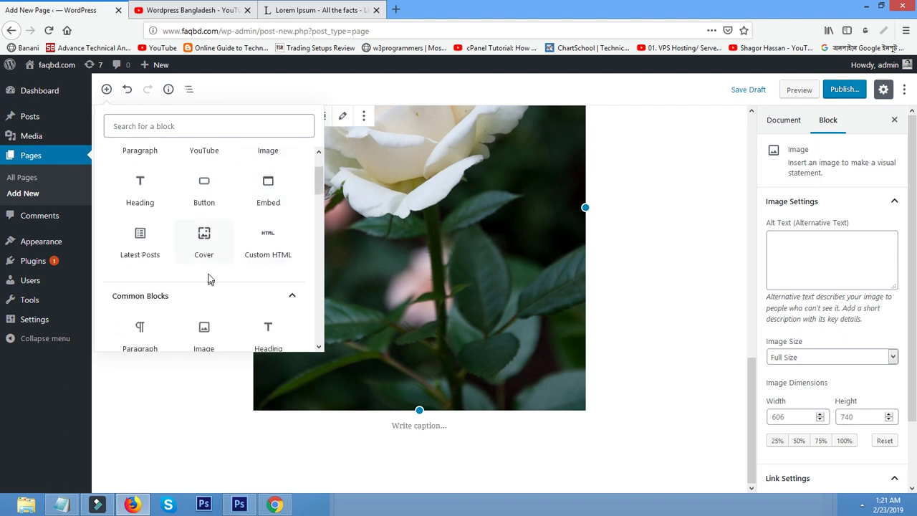
scroll(201, 244, "down", 1)
scroll(206, 260, "down", 2)
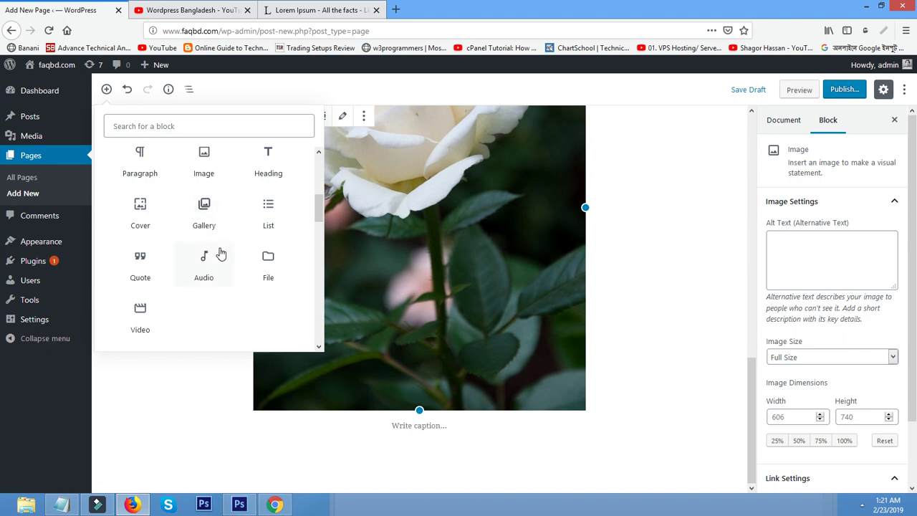
scroll(246, 251, "down", 5)
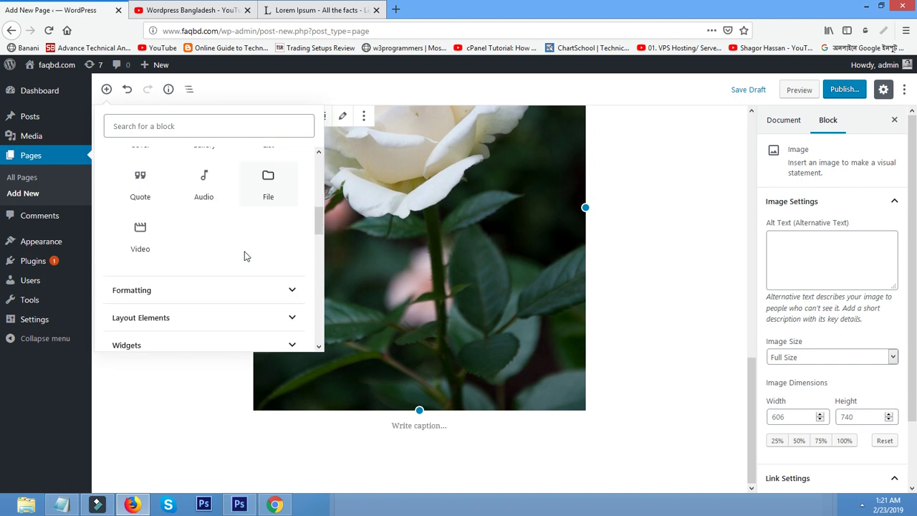
scroll(243, 259, "down", 8)
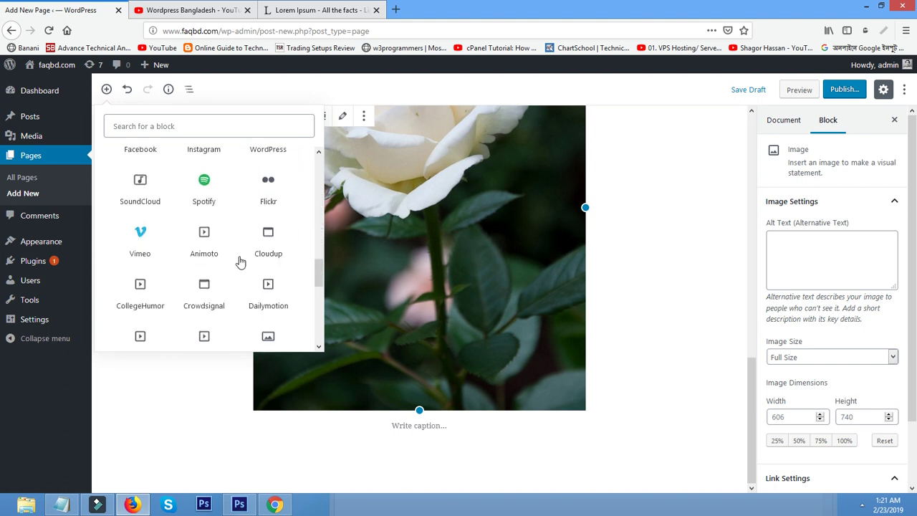
scroll(240, 263, "down", 5)
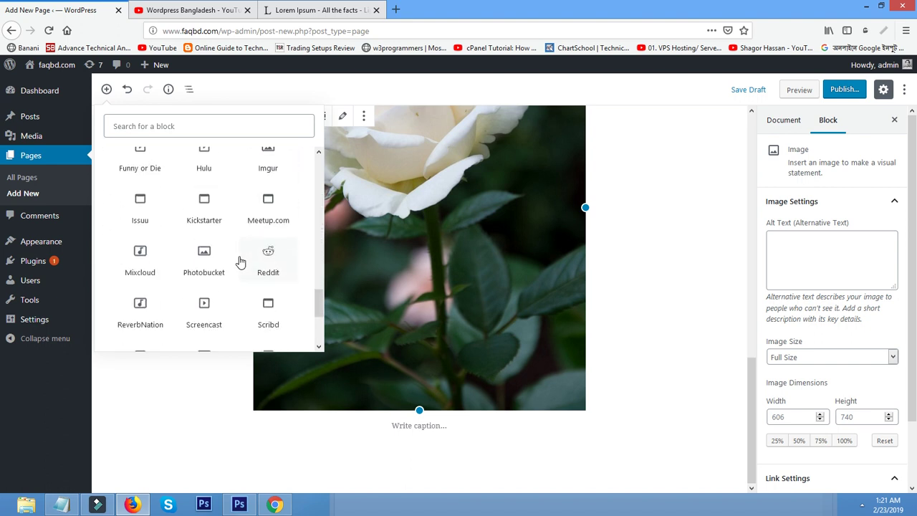
scroll(235, 264, "up", 15)
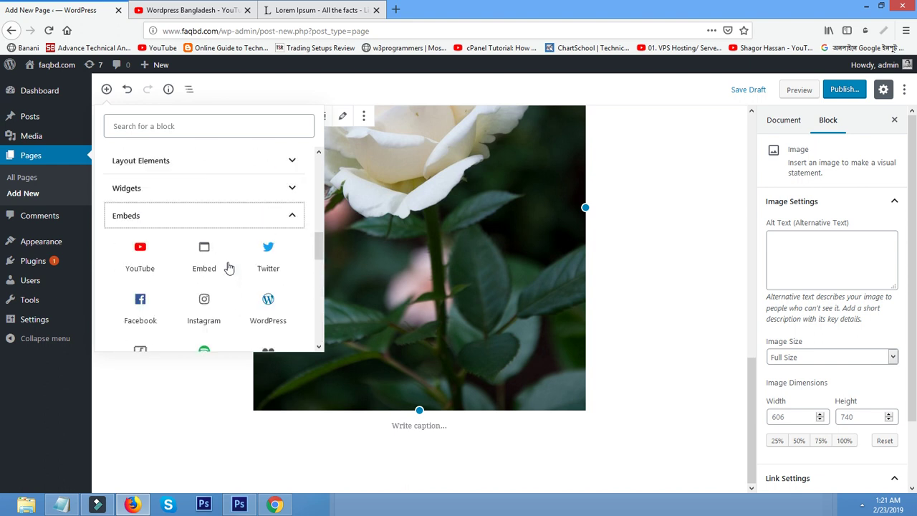
scroll(227, 266, "up", 5)
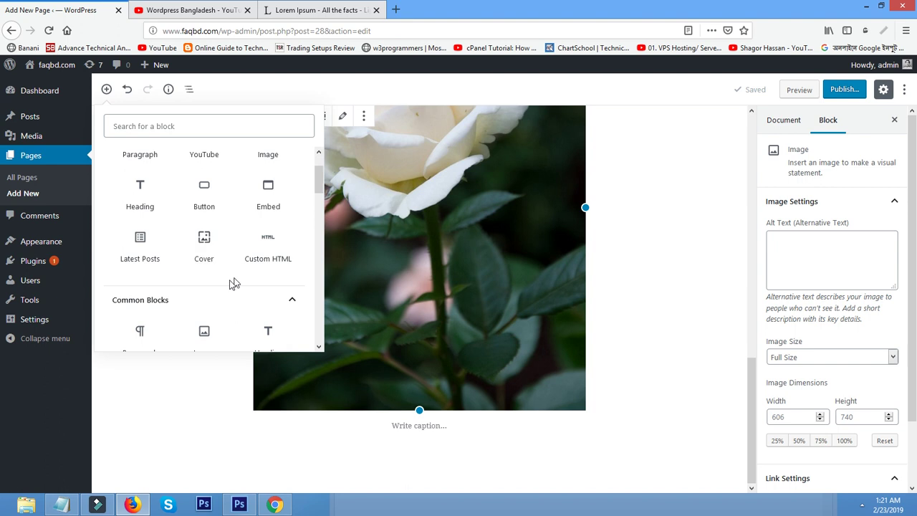
Add a Latest Posts block below the white flower image and publish the page
left_click(144, 255)
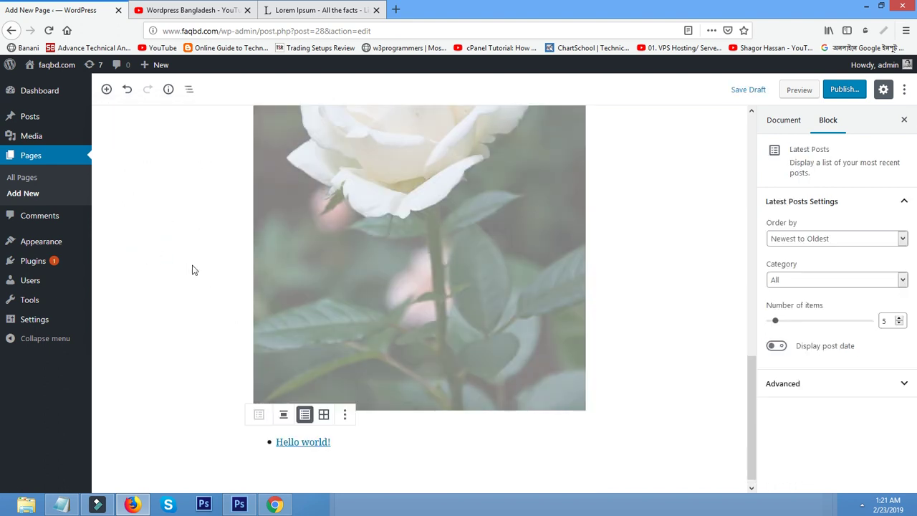
left_click(840, 91)
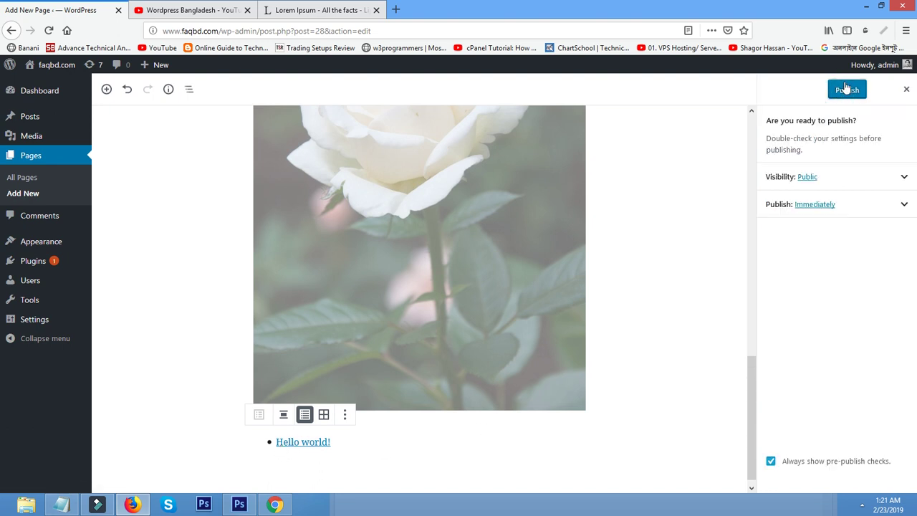
left_click(849, 94)
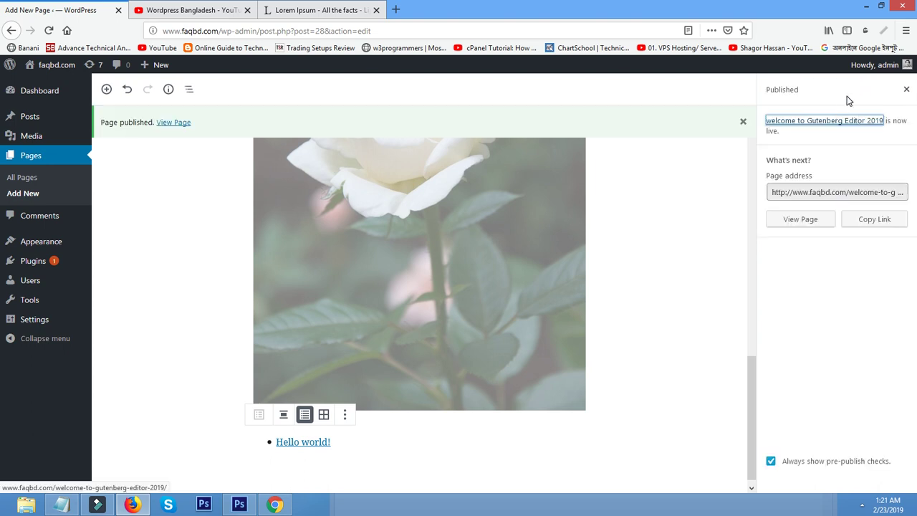
Open the published page in a new browser tab and switch to it
scroll(588, 274, "up", 6)
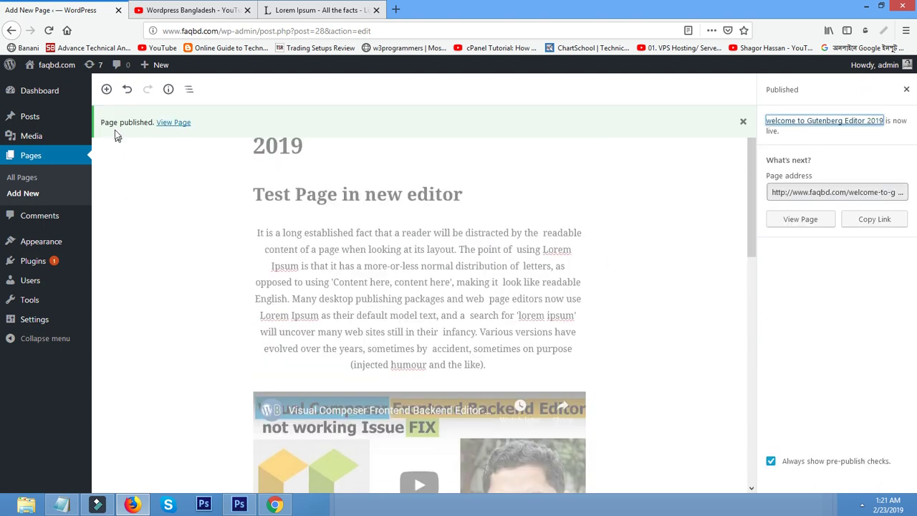
right_click(172, 125)
left_click(224, 135)
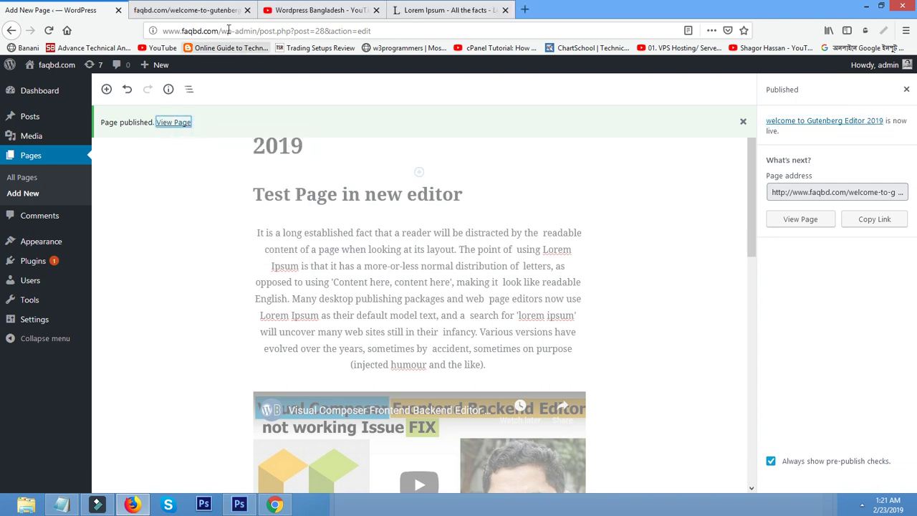
left_click(189, 10)
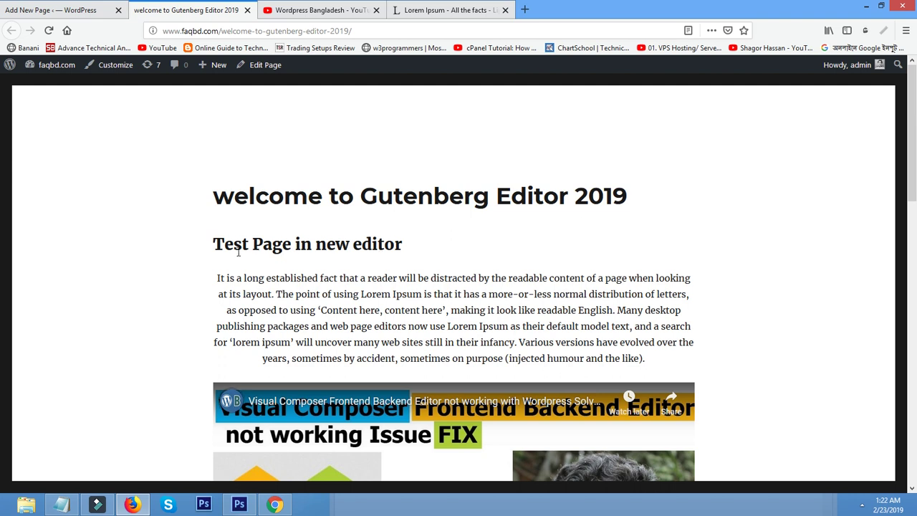
Examine the live page's heading, paragraph, video, contact us button, flower image and latest posts list
left_click_drag(220, 242, 412, 252)
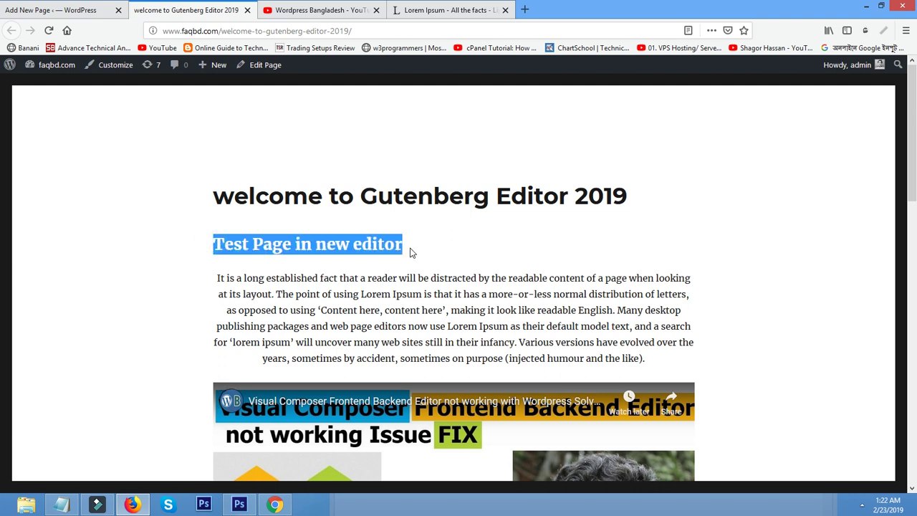
left_click(404, 289)
left_click_drag(262, 245, 373, 245)
left_click(407, 287)
scroll(266, 316, "down", 1)
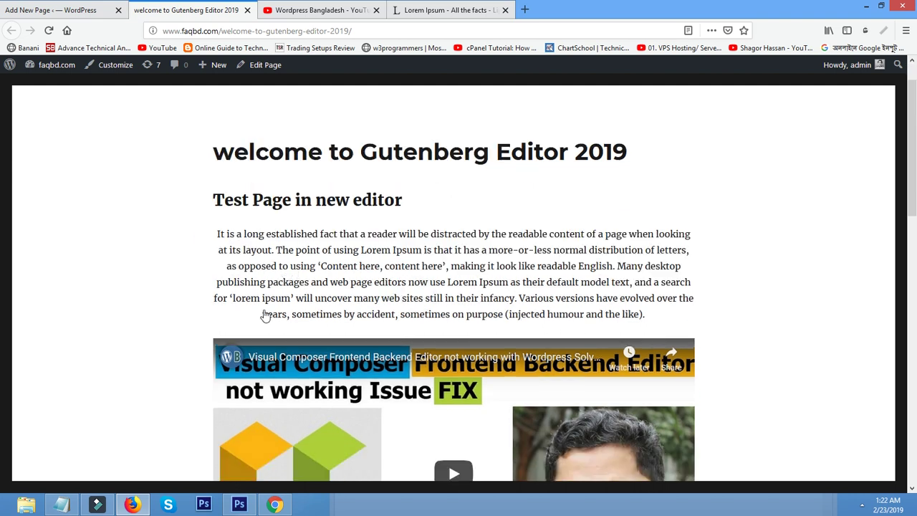
scroll(179, 328, "down", 10)
scroll(178, 328, "down", 3)
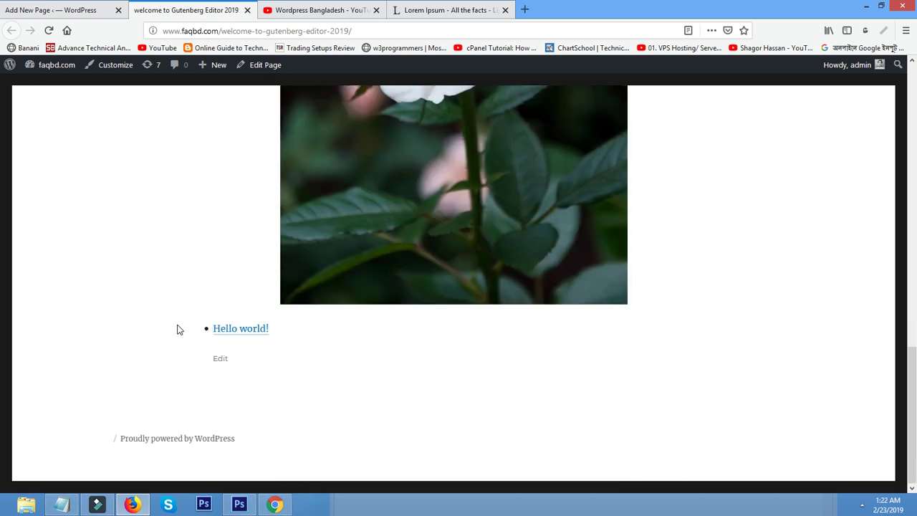
scroll(430, 312, "up", 5)
scroll(288, 337, "down", 10)
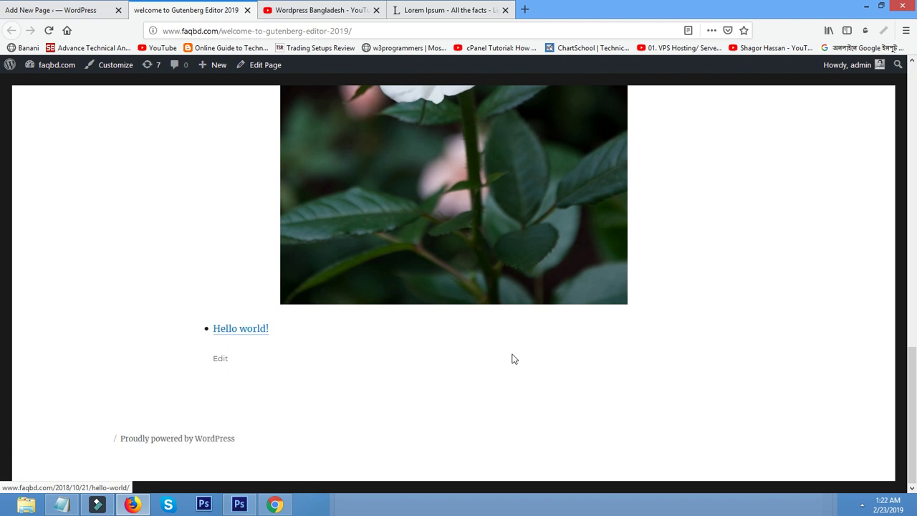
scroll(512, 358, "up", 15)
scroll(513, 354, "down", 8)
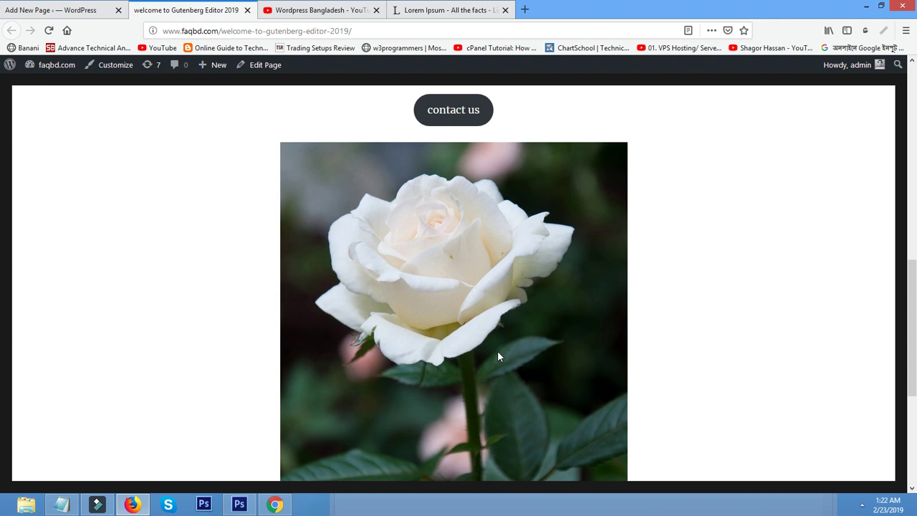
scroll(497, 351, "up", 8)
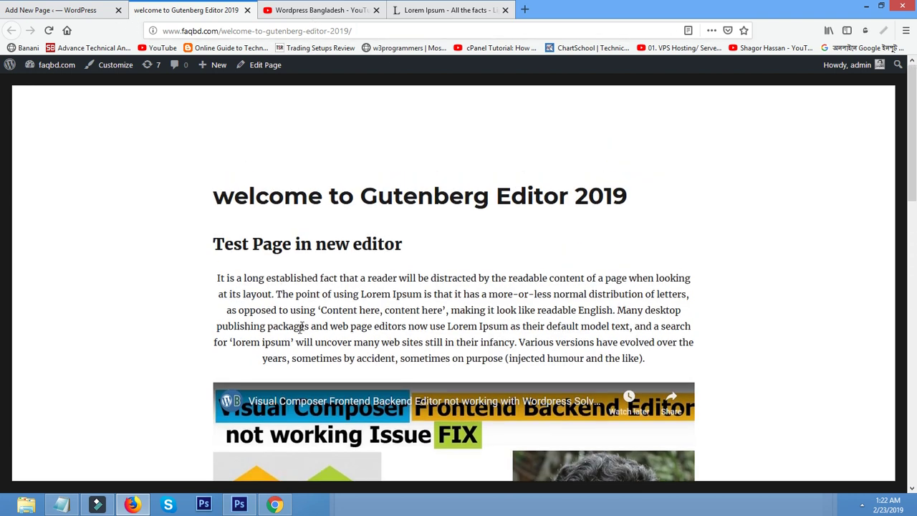
Return to the page editor and look over the page's blocks from the title to the latest posts list
left_click(71, 8)
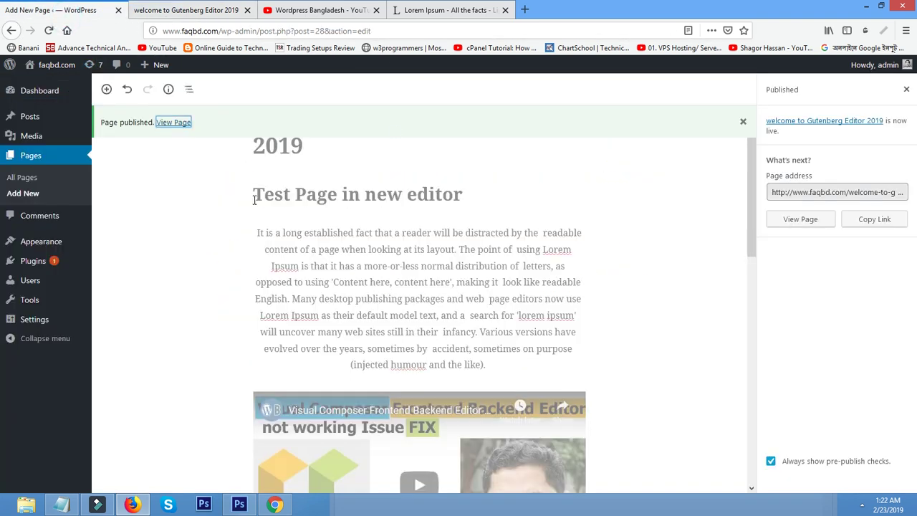
scroll(352, 320, "down", 10)
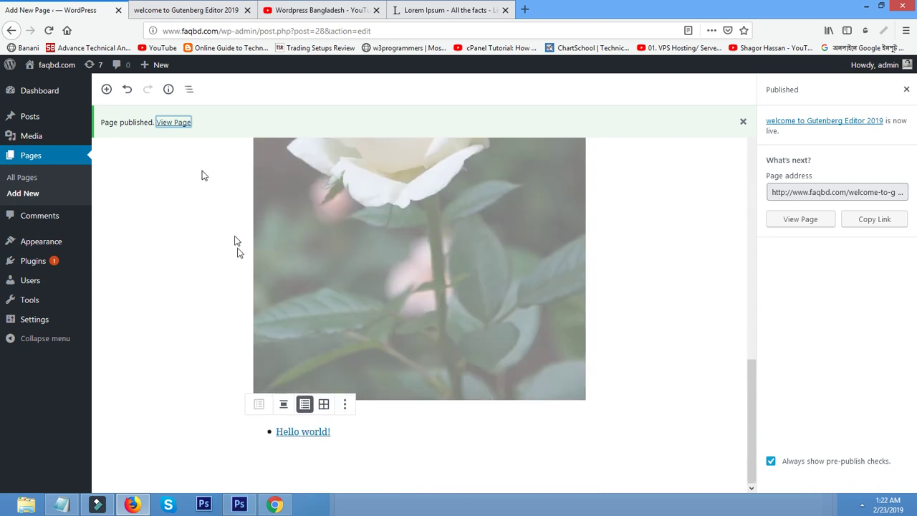
scroll(241, 273, "up", 10)
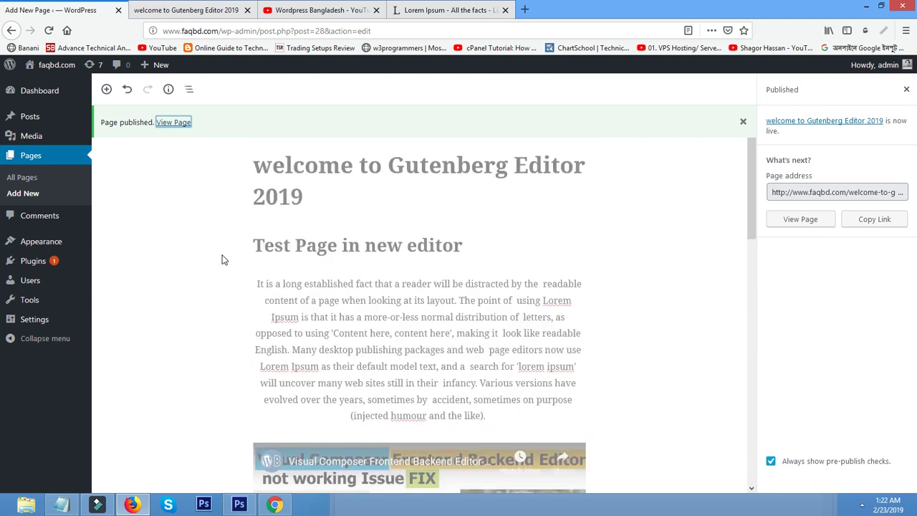